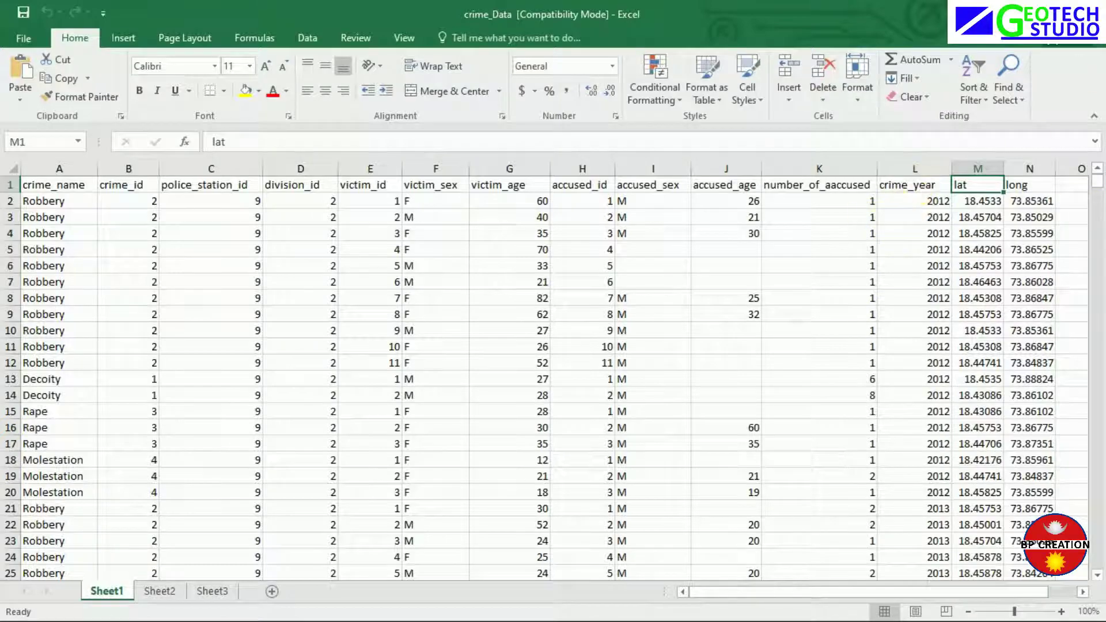
Leave the crime_Data workbook, switch to ArcMap and open the attribute table of the Crime_Data_Projected layer
left_click(1094, 13)
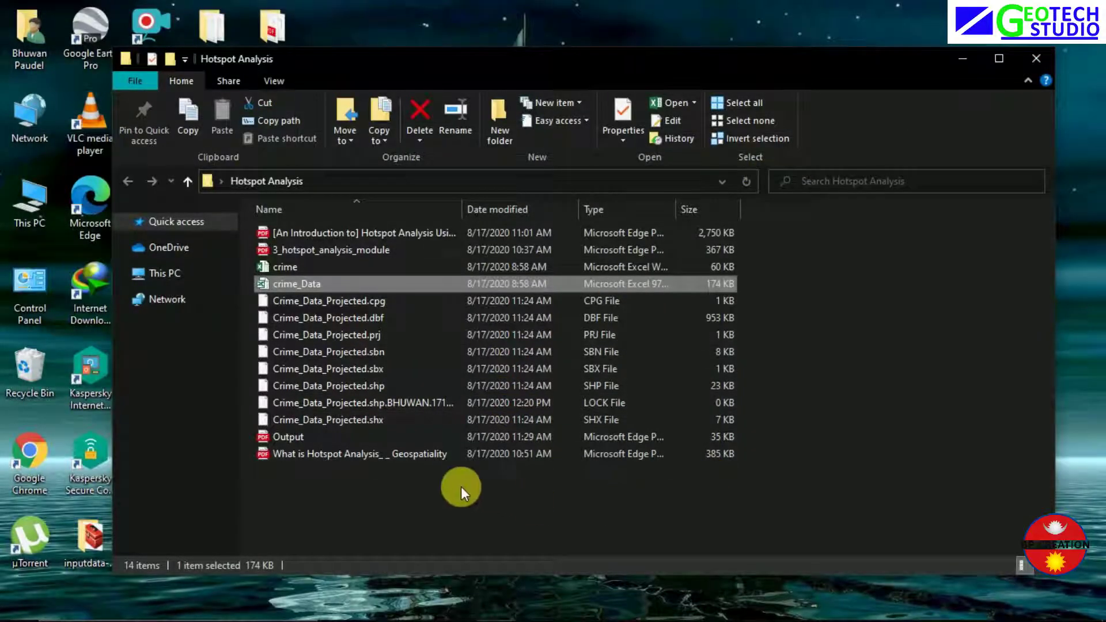
left_click(571, 605)
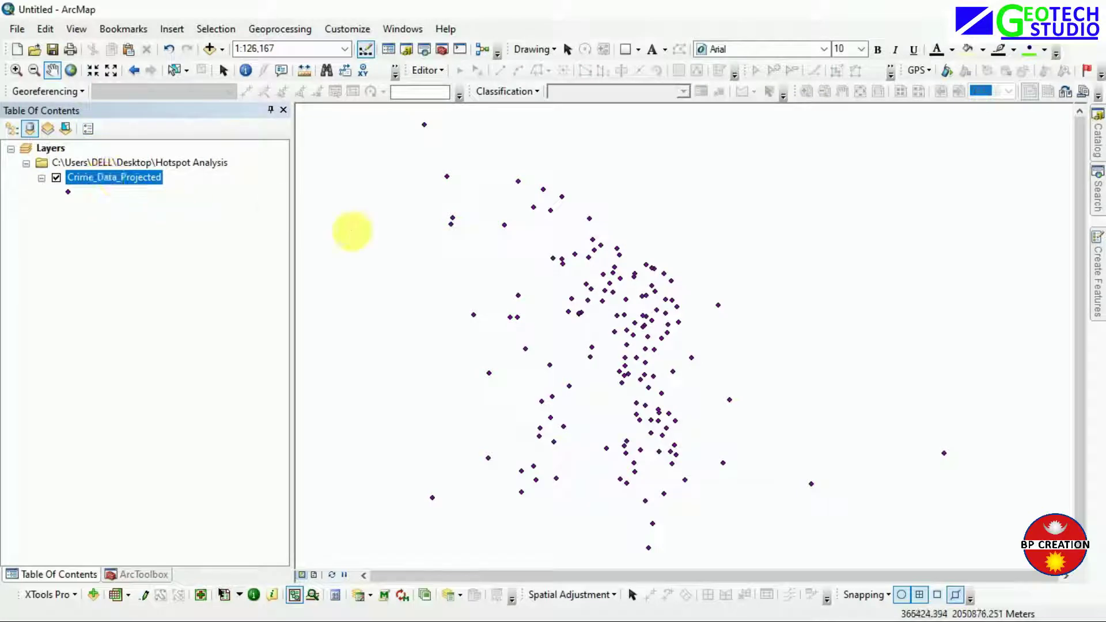
right_click(86, 178)
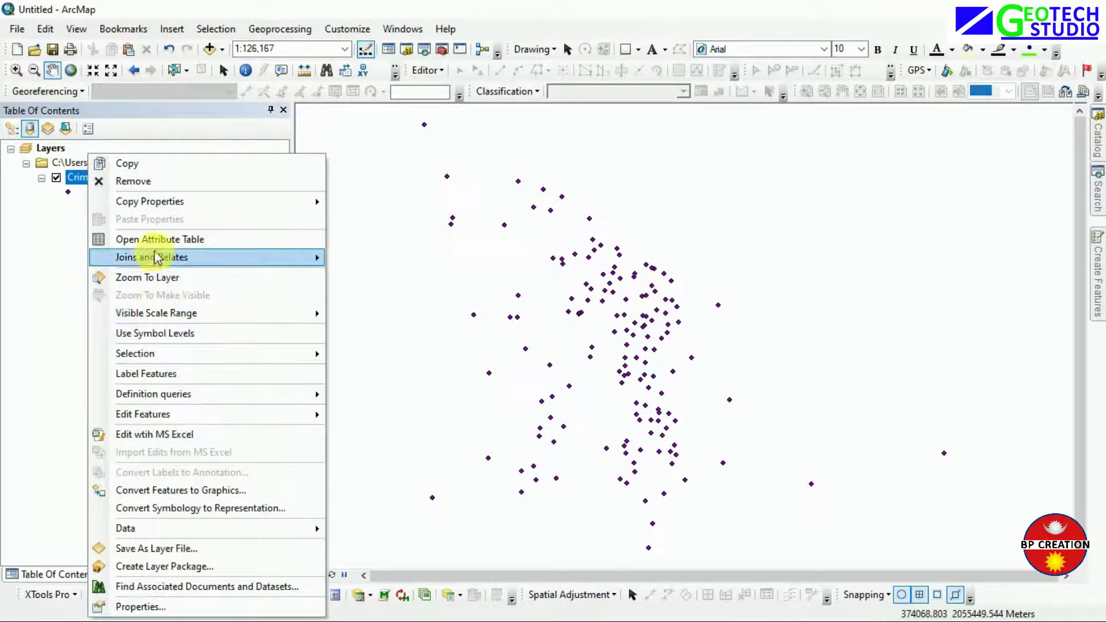
left_click(157, 247)
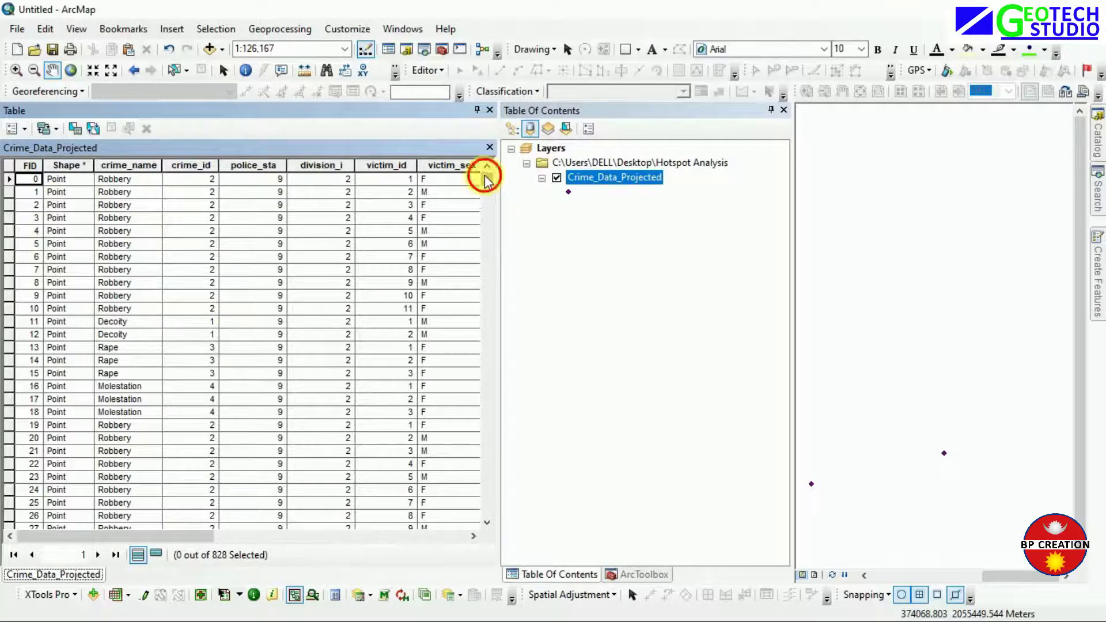
Look through the Crime_Data_Projected records from first to last, return to the first record and close the table
left_click_drag(487, 180, 487, 541)
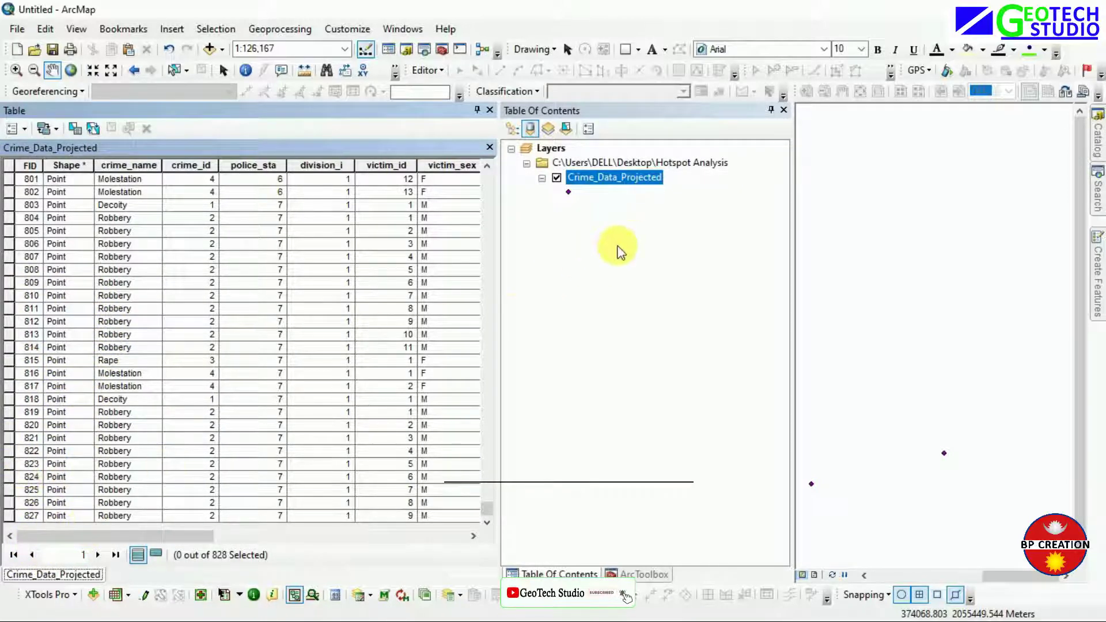
scroll(275, 300, "up", 19)
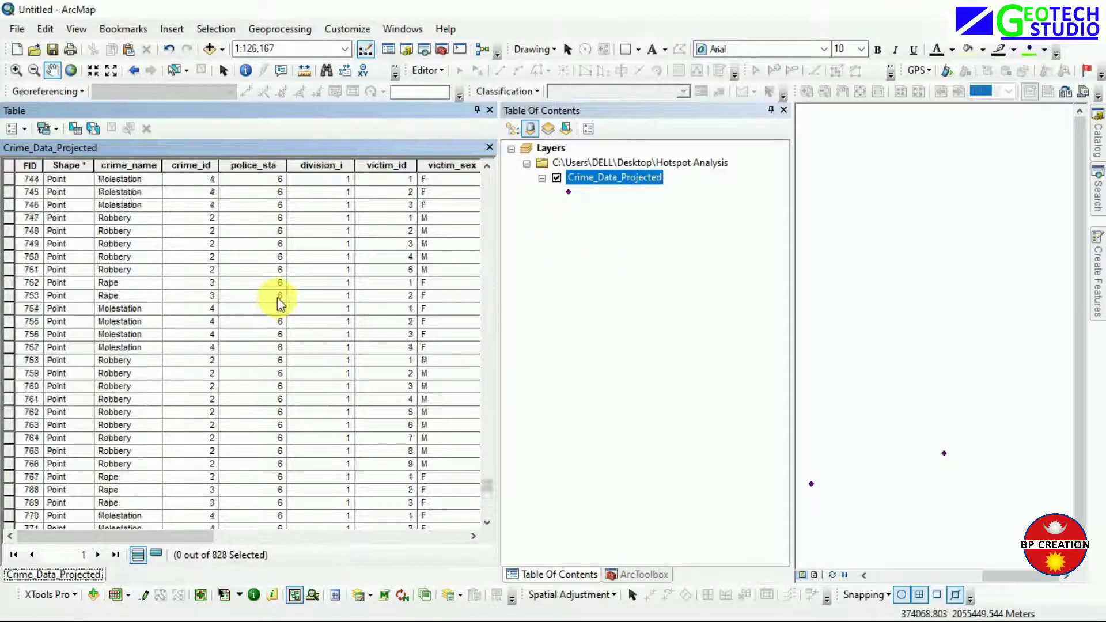
scroll(279, 300, "up", 20)
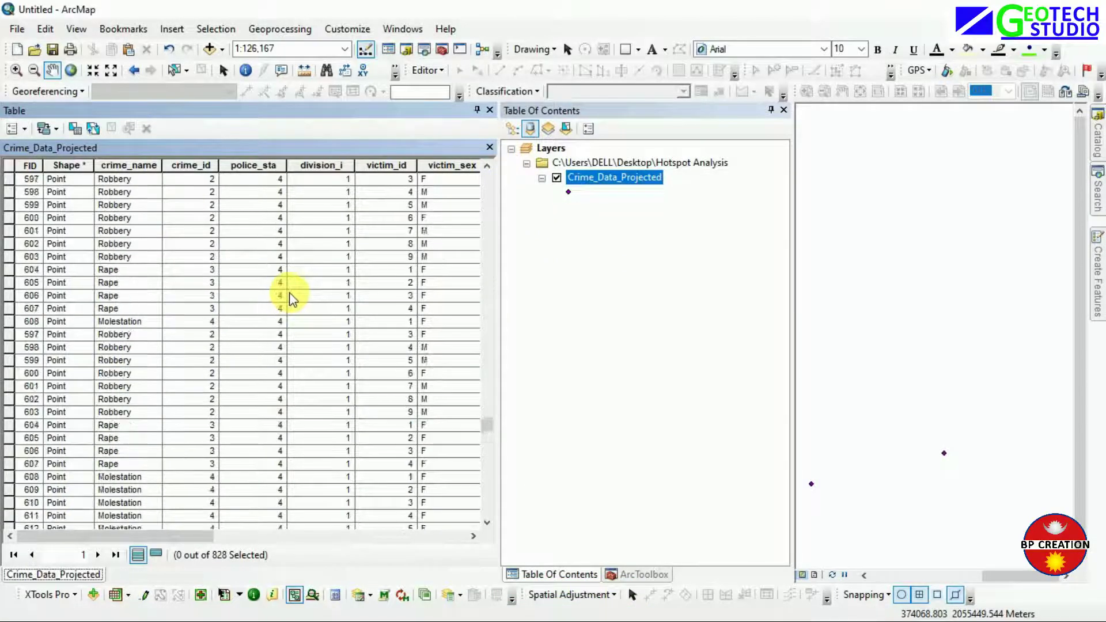
scroll(290, 293, "up", 20)
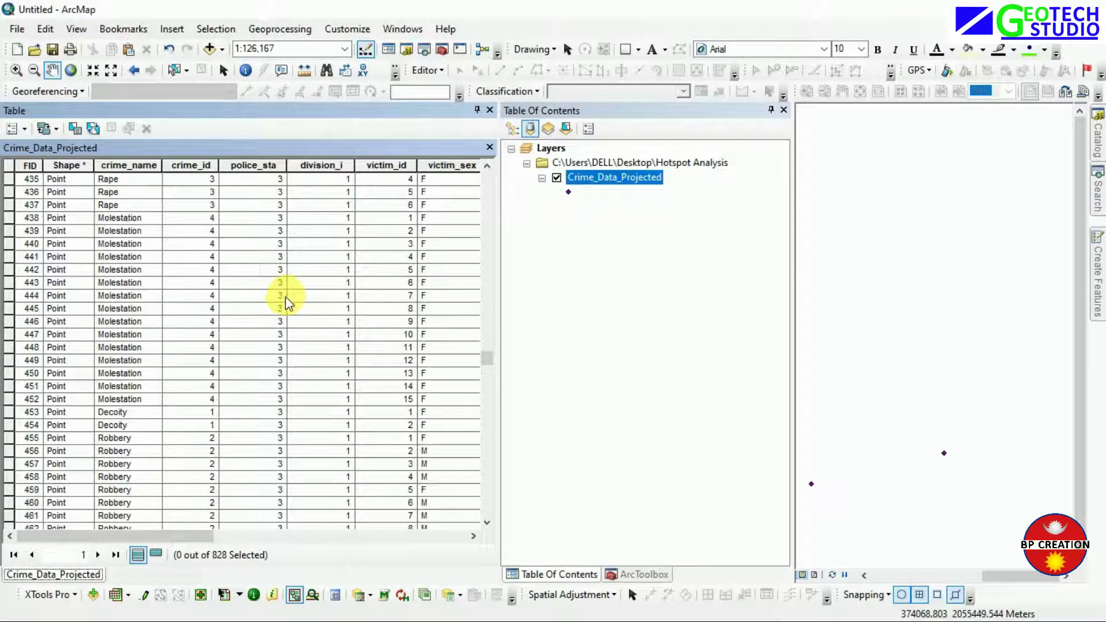
scroll(285, 296, "up", 8)
left_click_drag(487, 358, 530, 138)
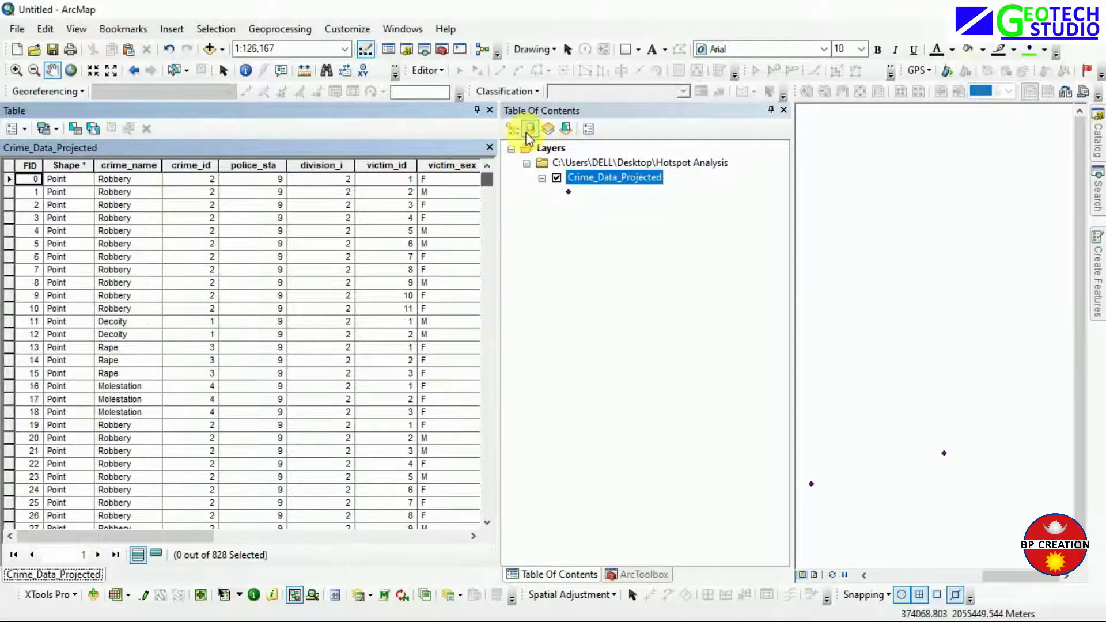
left_click(490, 148)
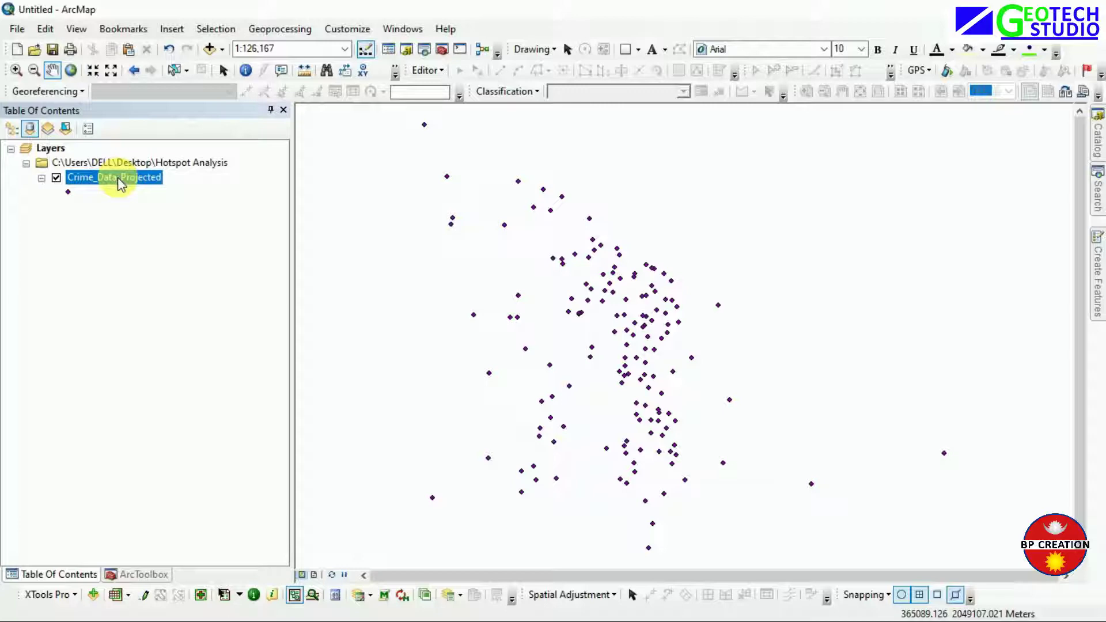
Examine the parameters of the Project tool in the Data Management Projections and Transformations toolset, closing it without running it
left_click(441, 49)
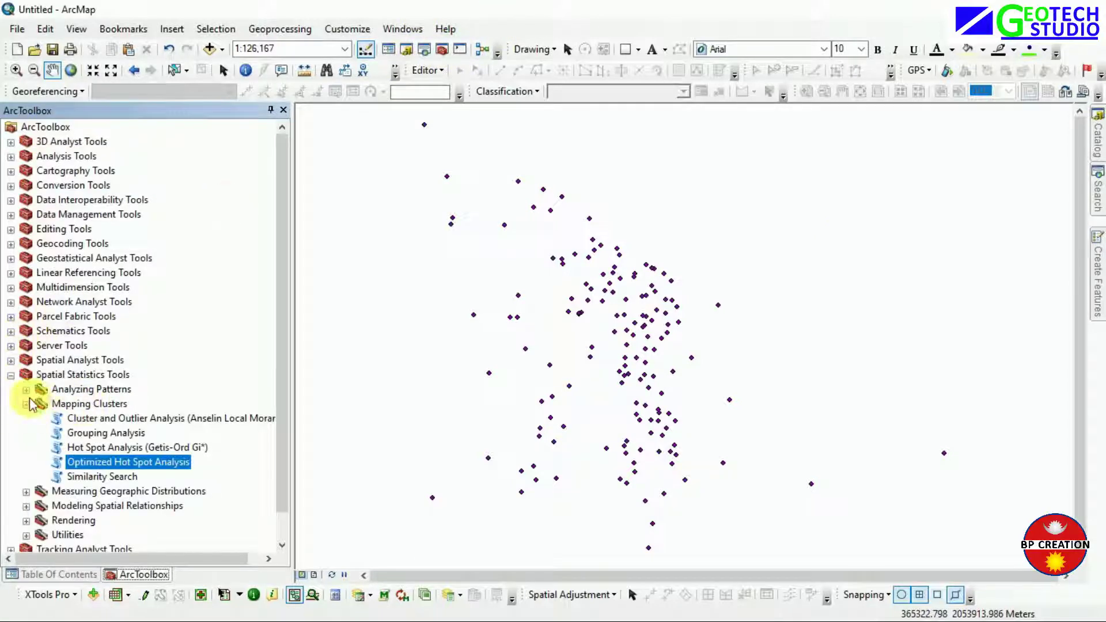
left_click(10, 215)
scroll(69, 361, "down", 8)
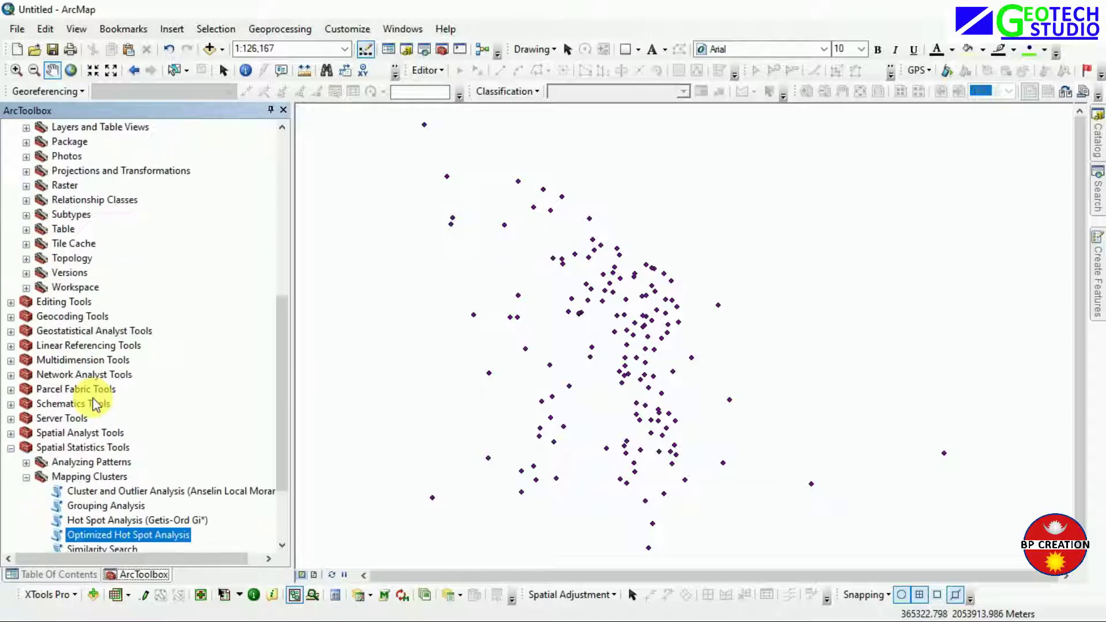
scroll(9, 321, "up", 2)
scroll(34, 248, "up", 3)
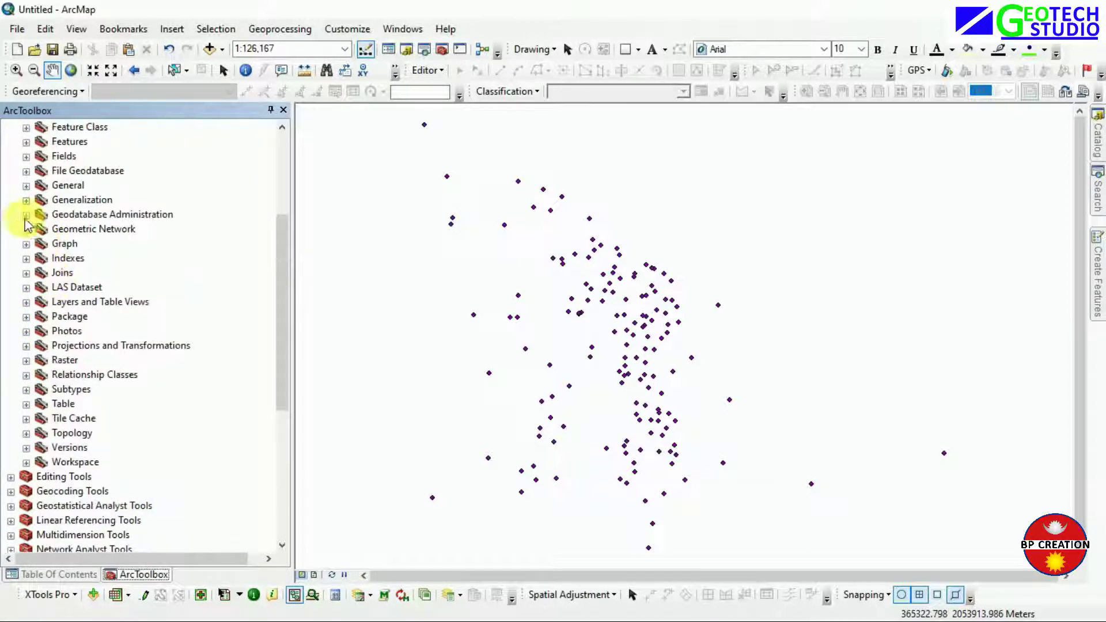
left_click(26, 347)
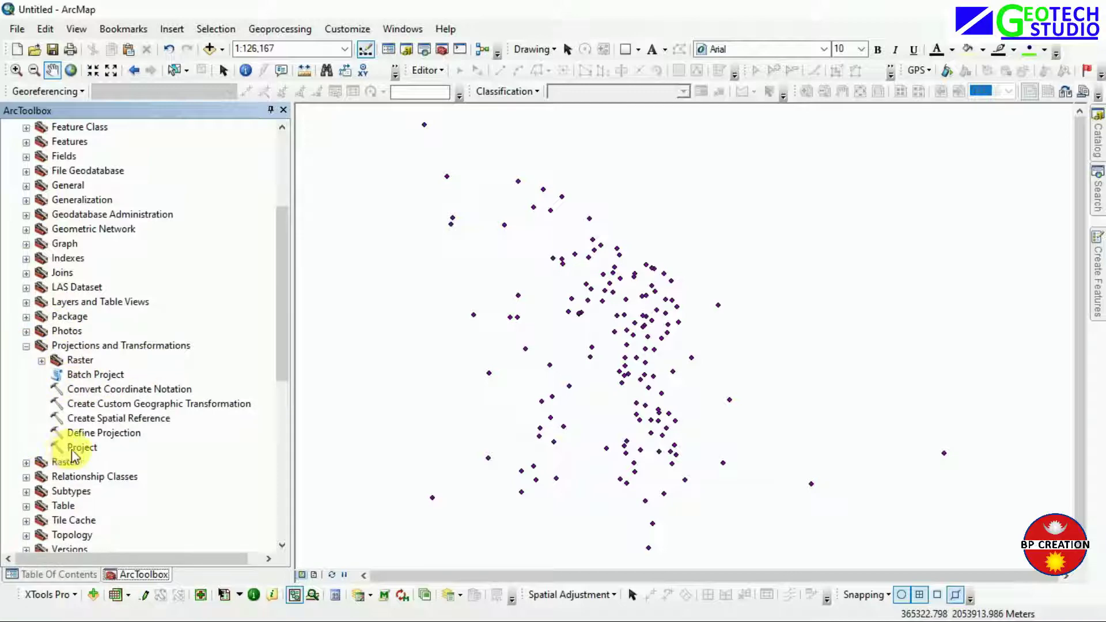
double_click(77, 449)
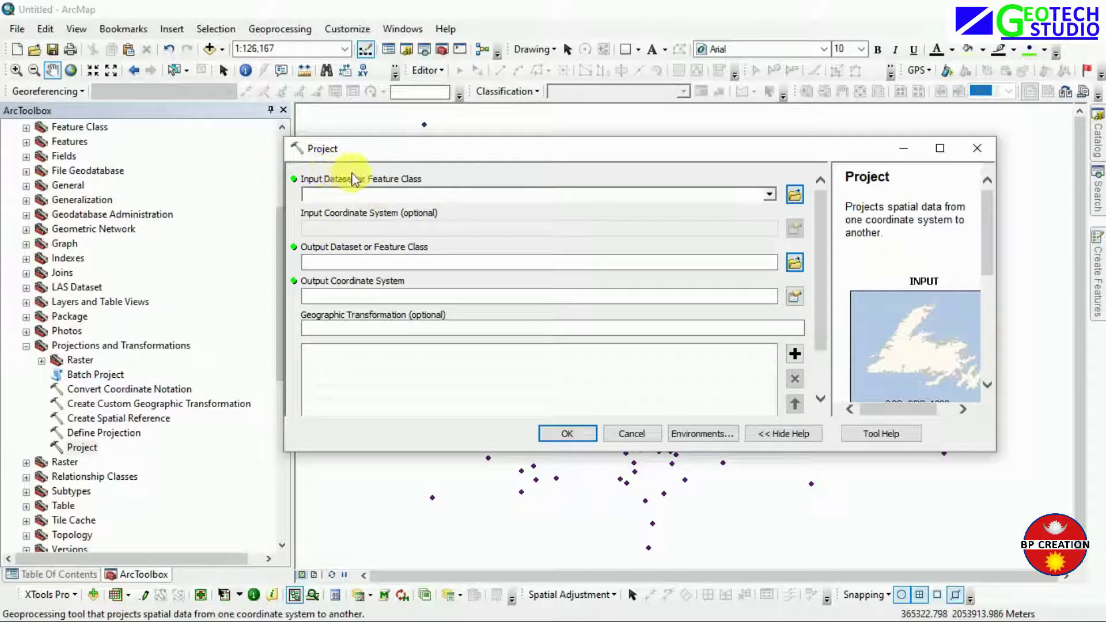
left_click(346, 263)
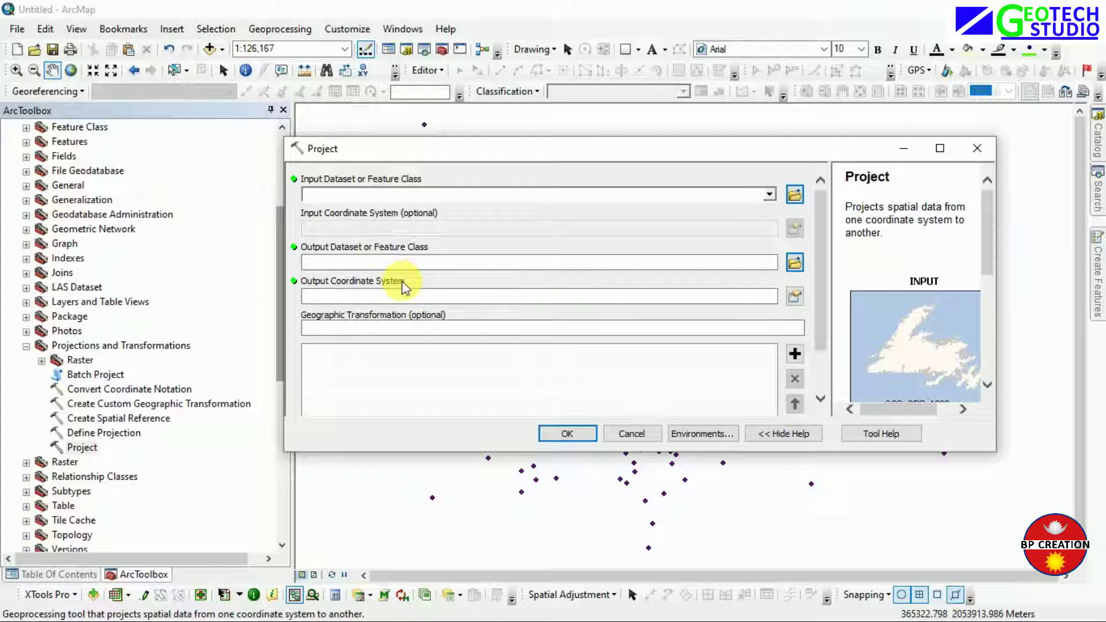
left_click(972, 152)
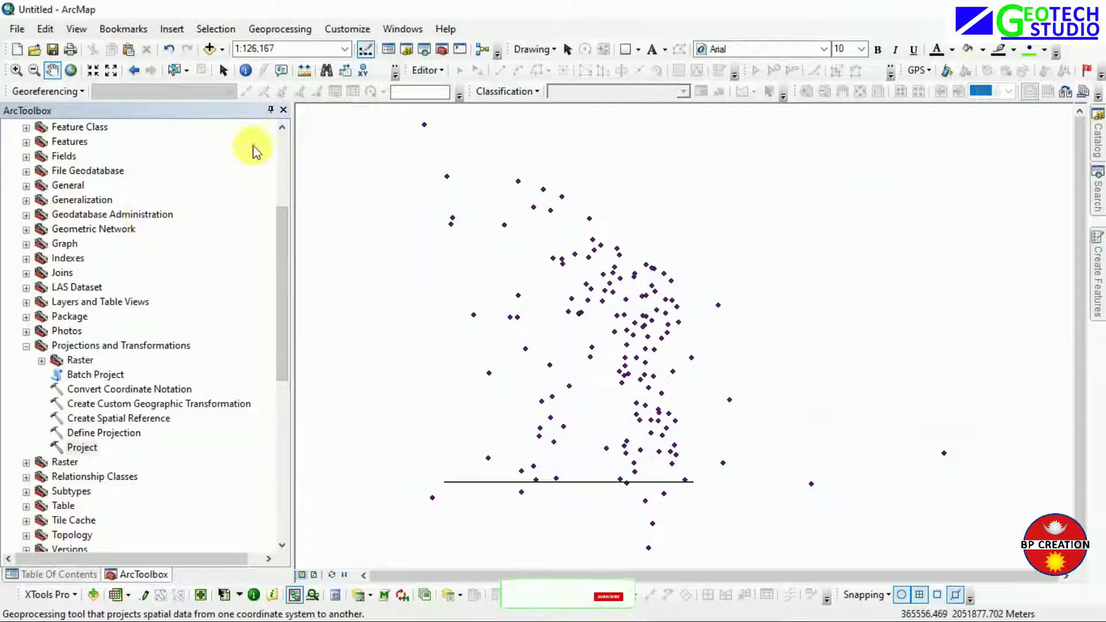
Auto-hide the docked toolbox and contents panes and search the local tools for "copy features"
left_click(271, 111)
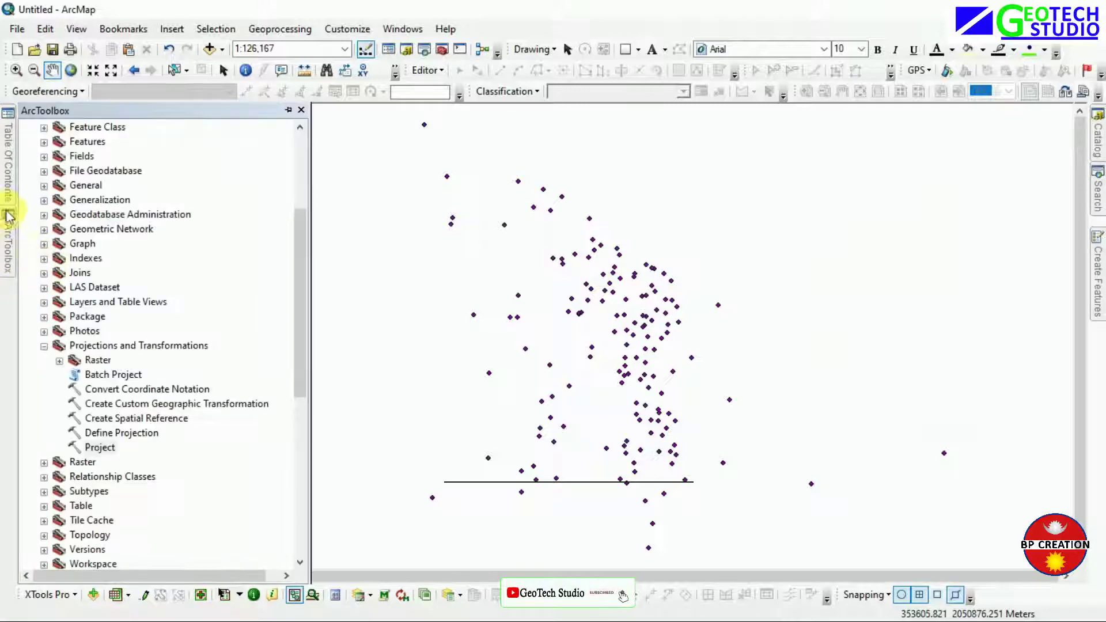
mouse_move(5, 176)
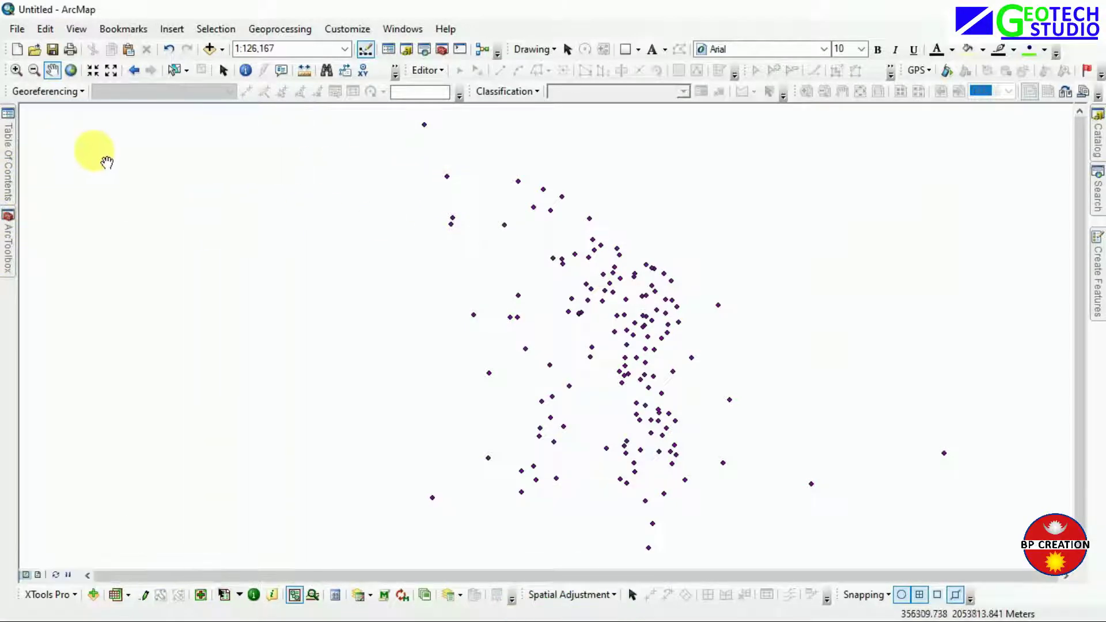
mouse_move(1098, 190)
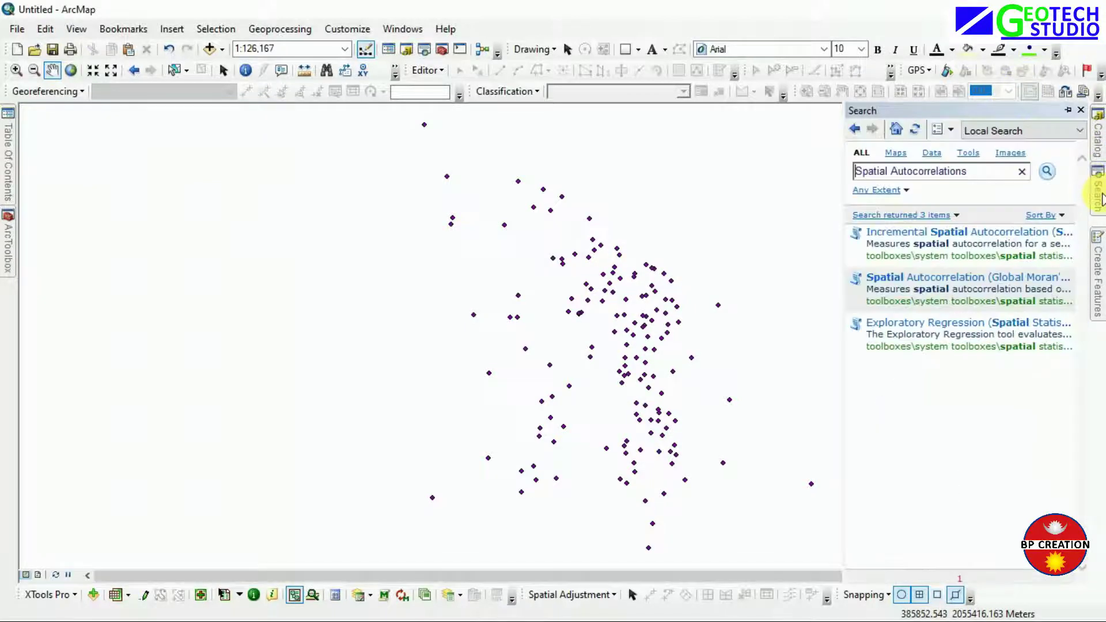
key("ctrl+a")
type("c")
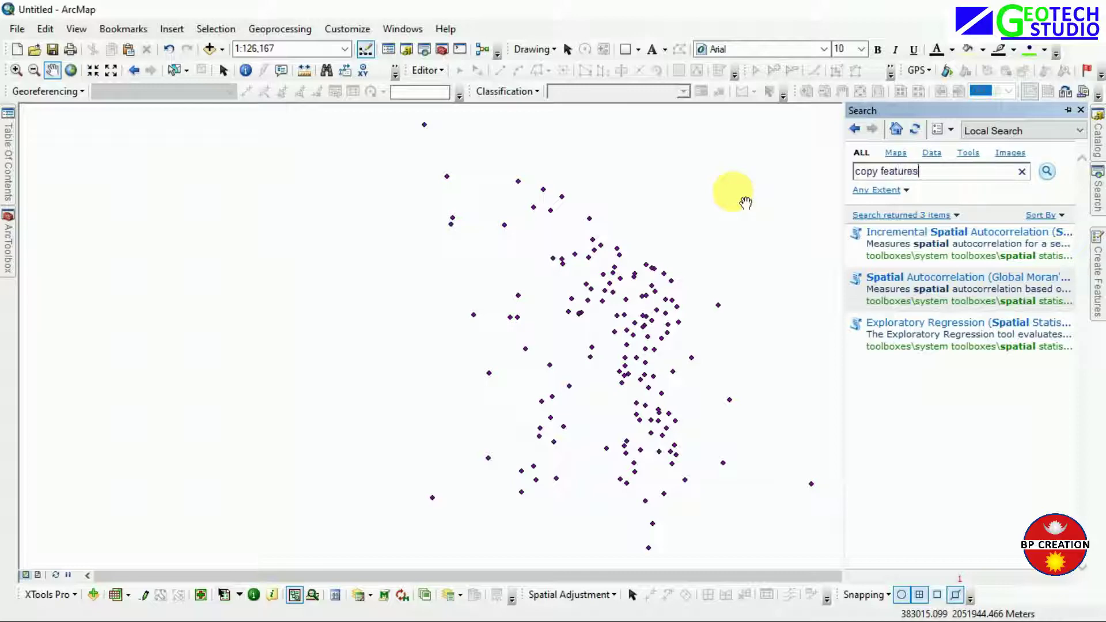
type("opy features")
key("Return")
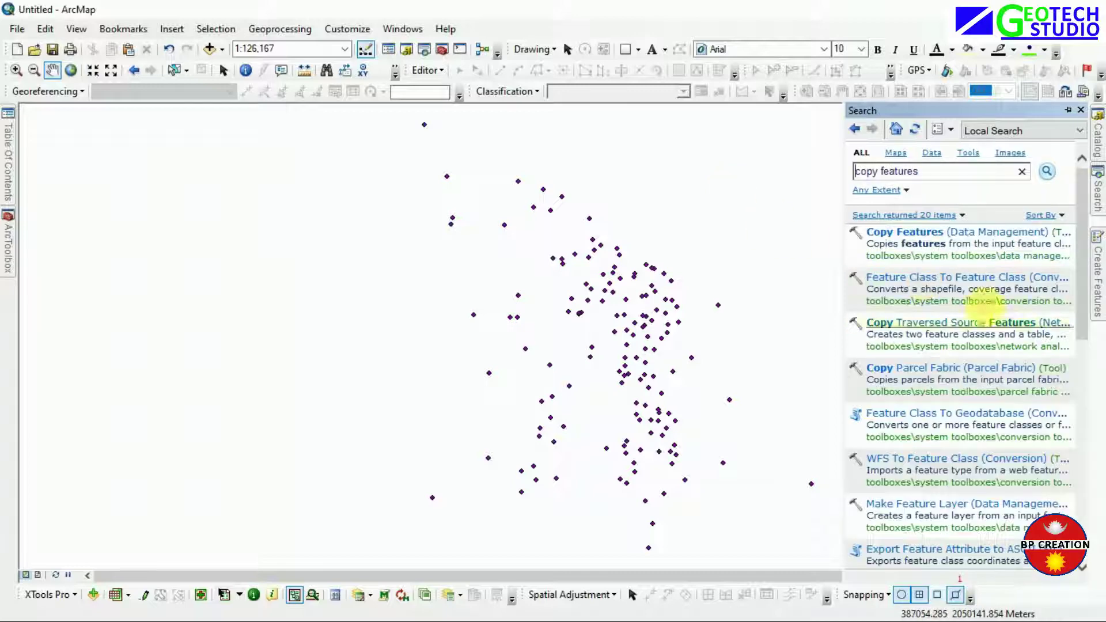
Run Copy Features on Crime_Data_Projected, keeping the default output Crime_Data_Projected_CopyFea12 in Default.gdb
left_click(961, 247)
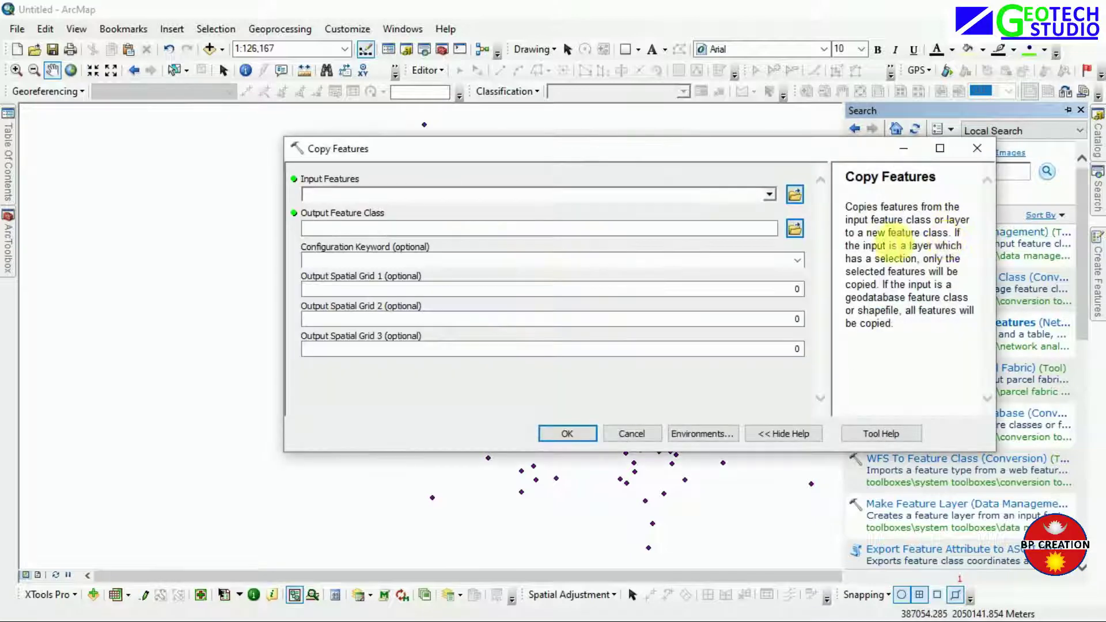
left_click(769, 196)
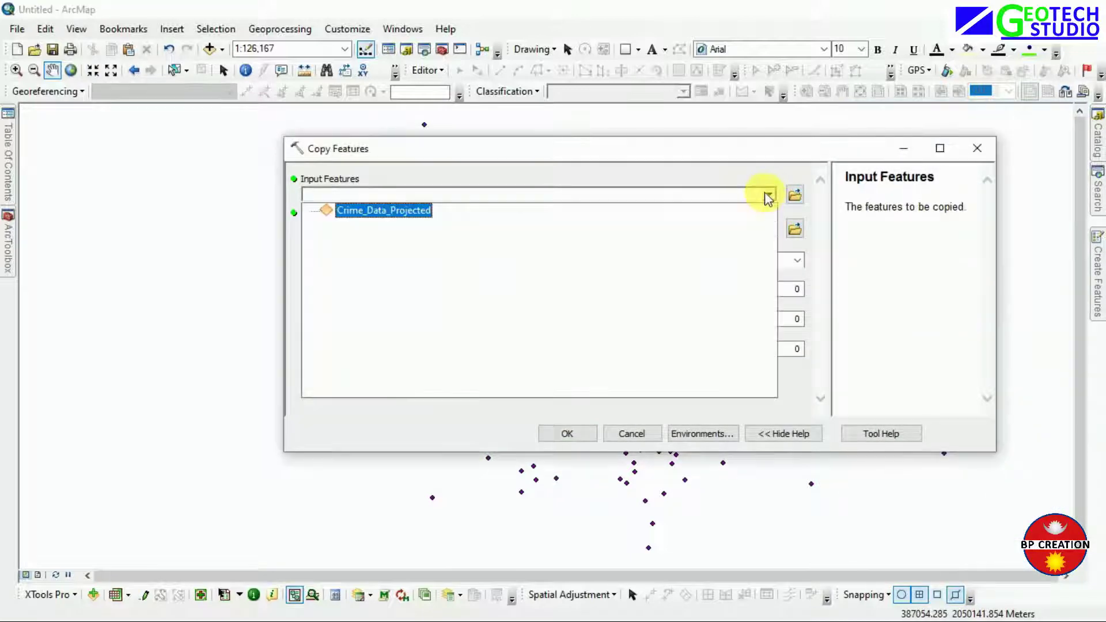
left_click(425, 215)
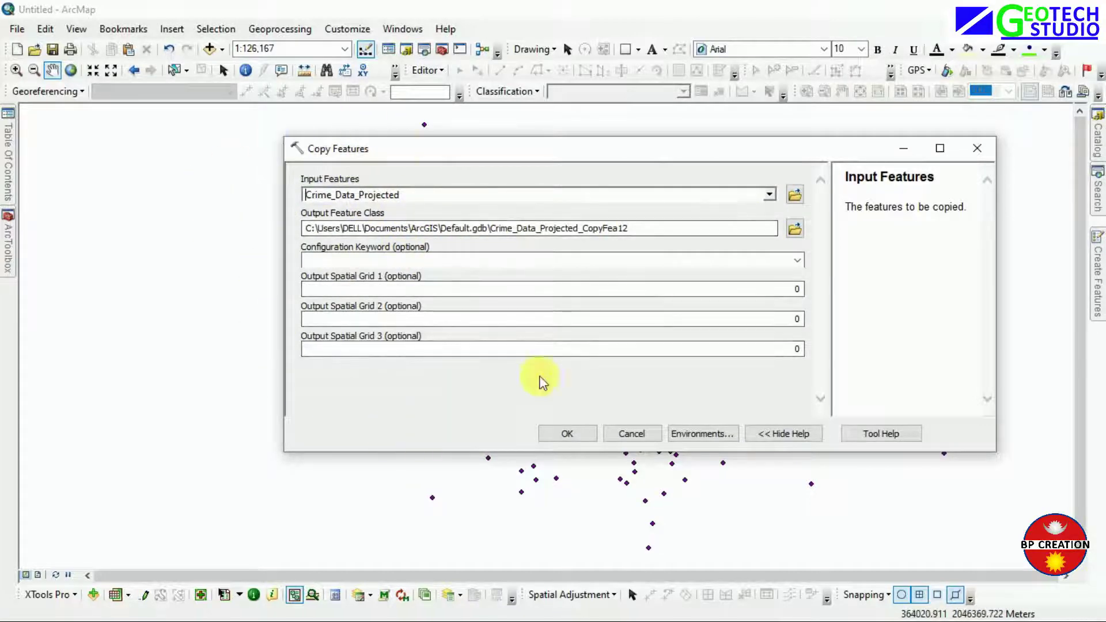
left_click(557, 434)
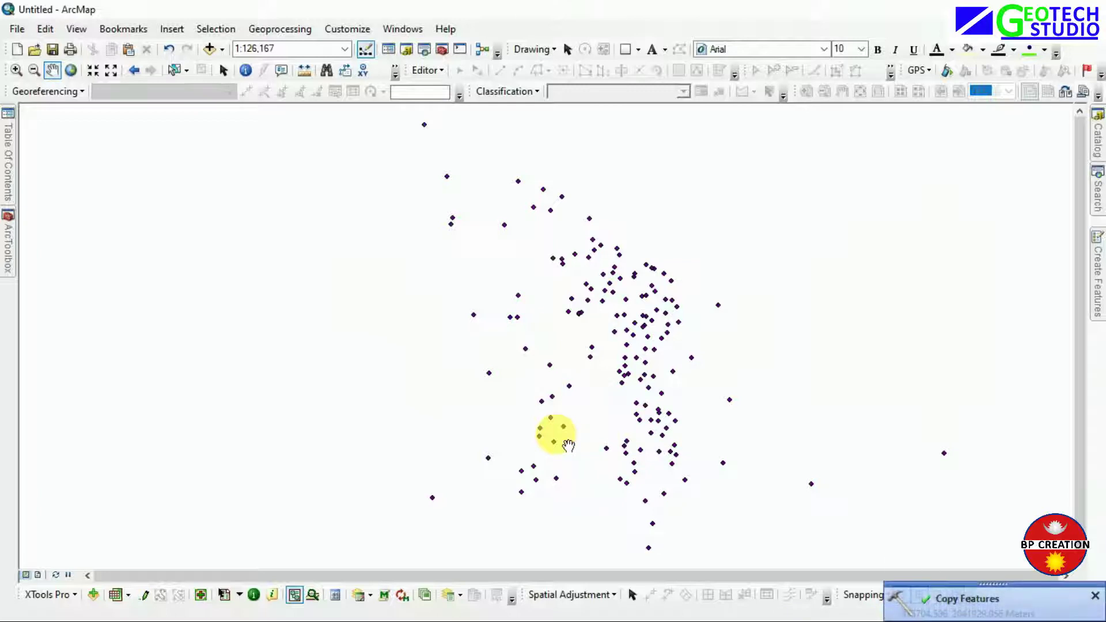
Remove the Hotspot Analysis folder and its original Crime_Data_Projected layer from the data frame
mouse_move(8, 184)
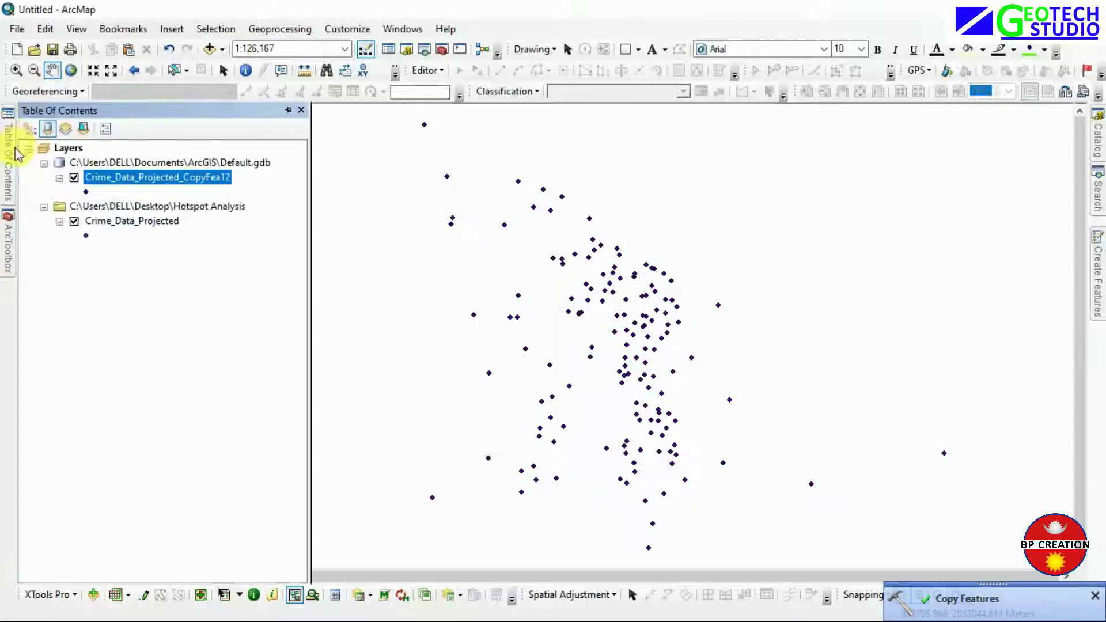
right_click(124, 206)
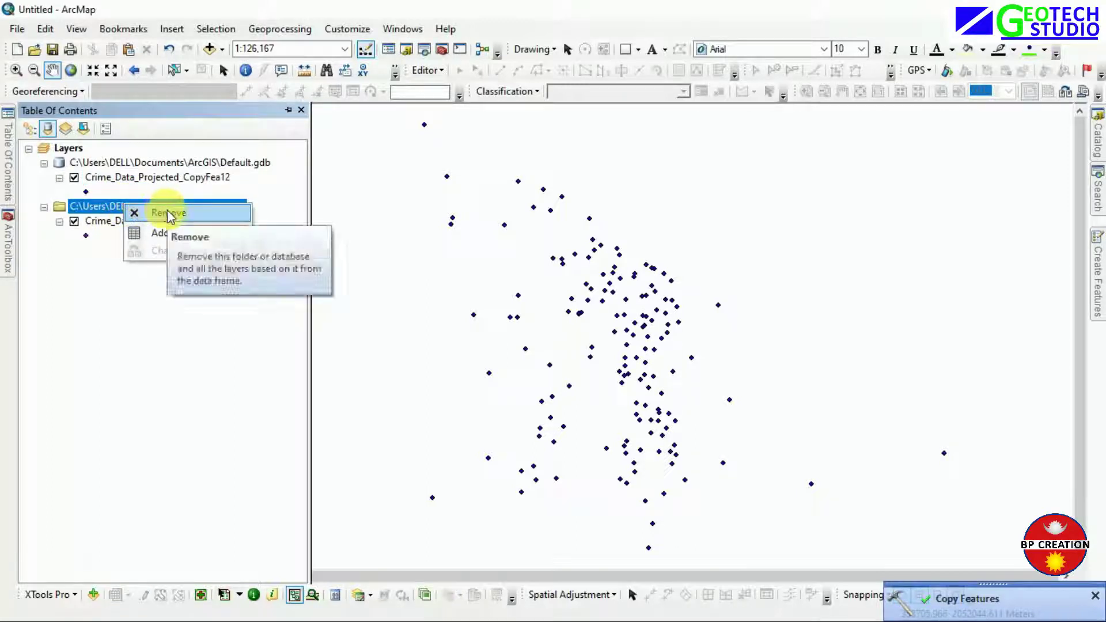
left_click(168, 213)
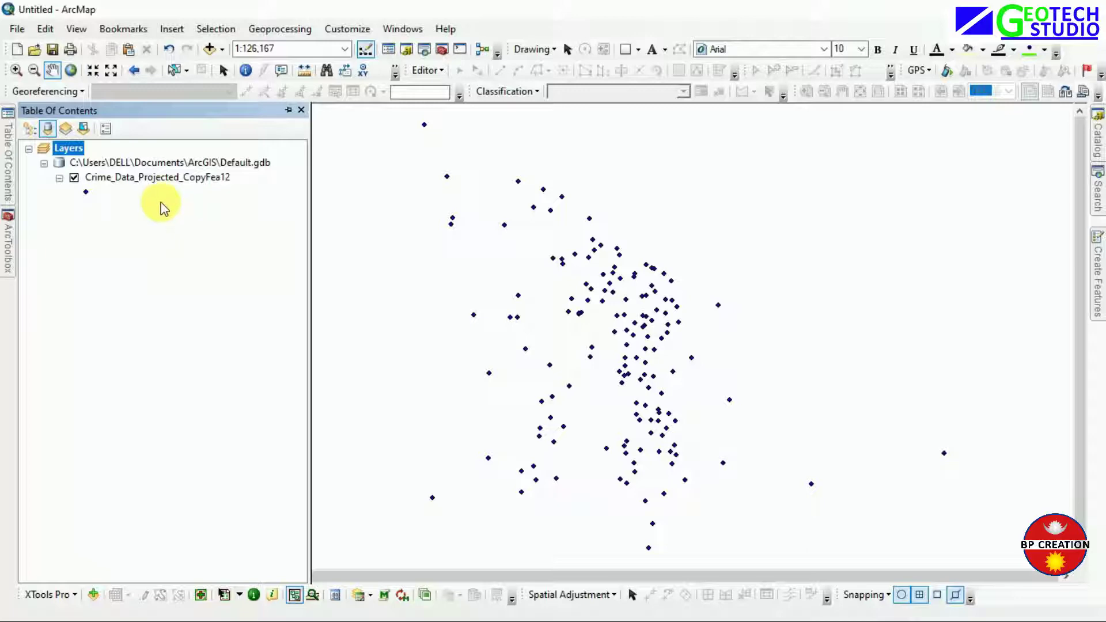
Search the local tools for "Integrate" and open the Integrate tool from Data Management
left_click(1097, 190)
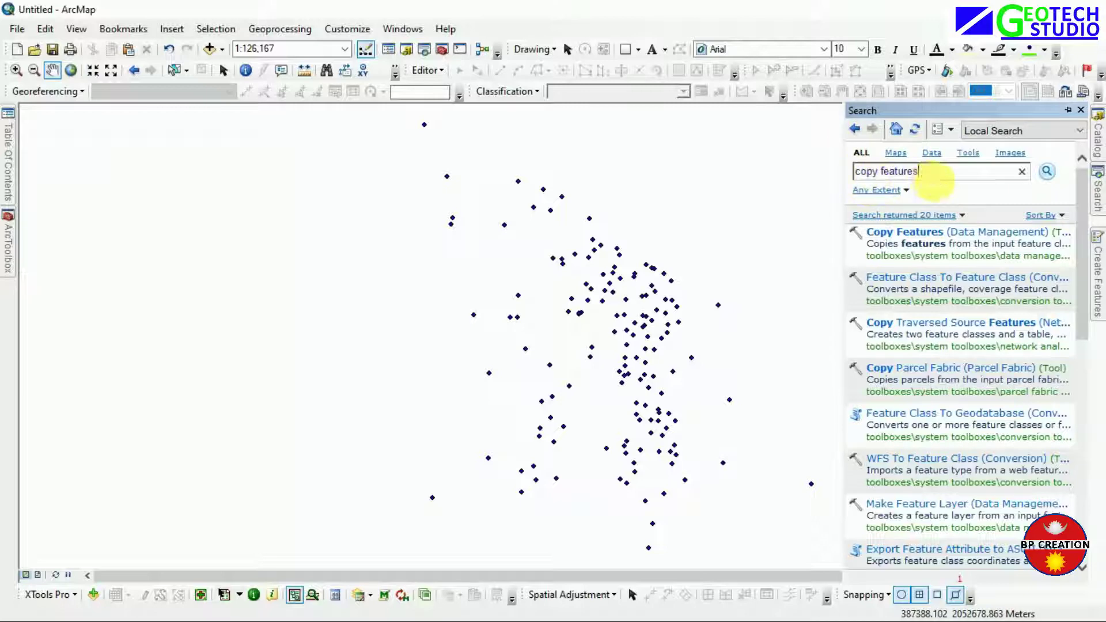
left_click_drag(933, 180, 859, 179)
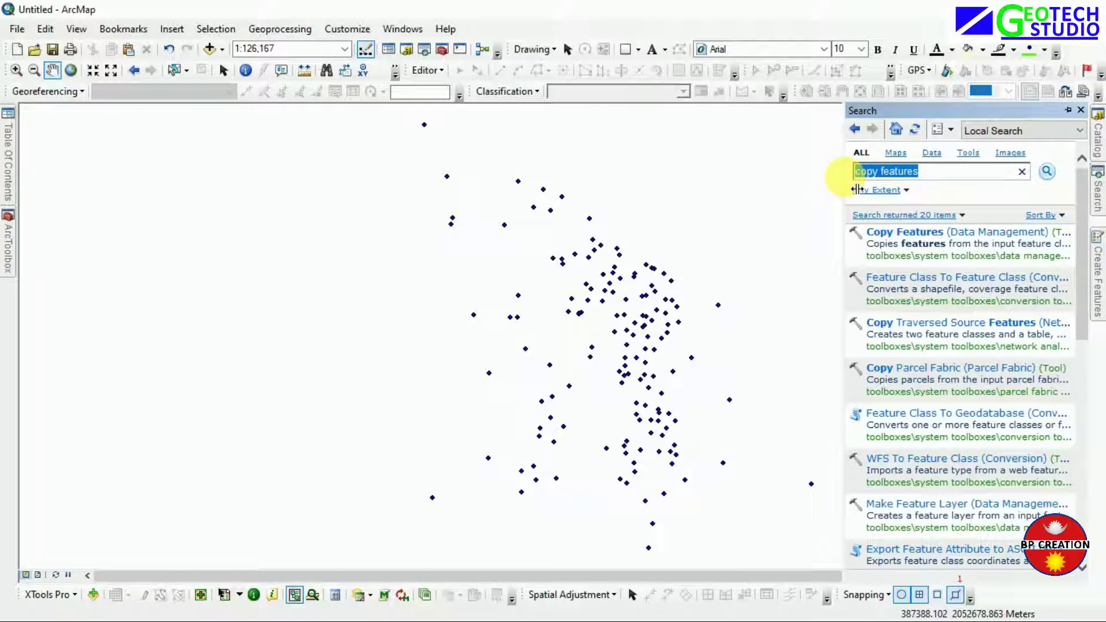
key("BackSpace")
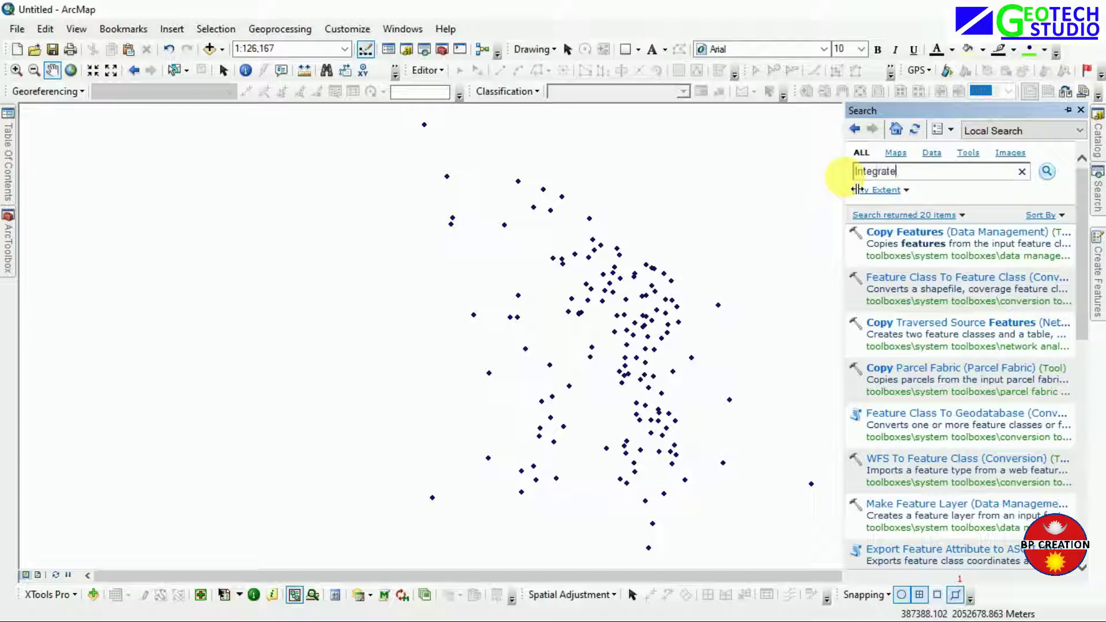
type("Integrate")
key("Return")
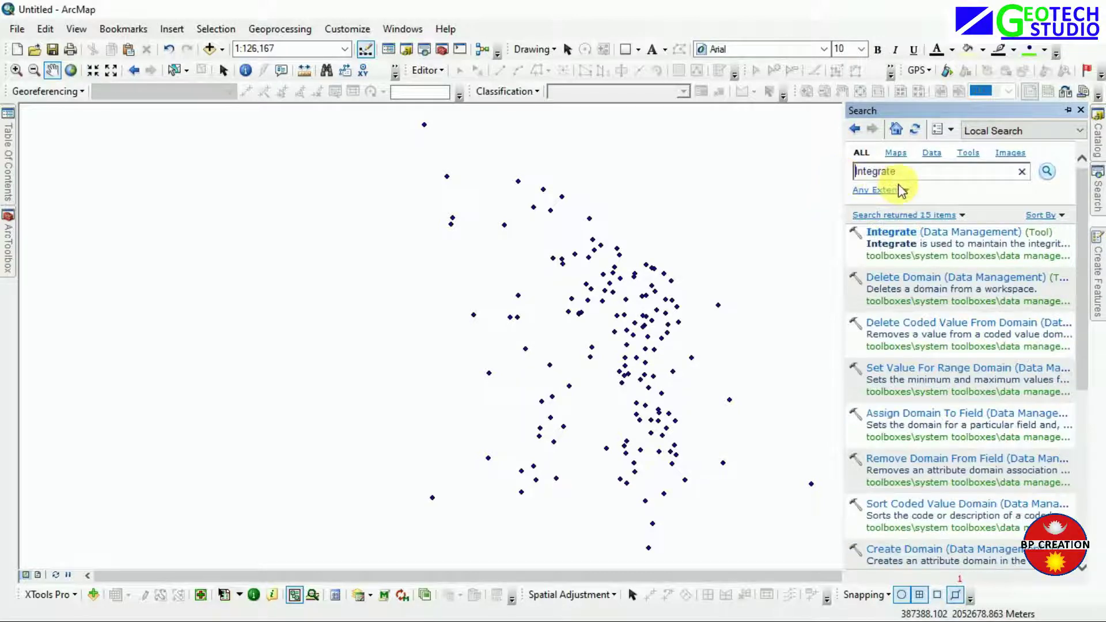
left_click(935, 236)
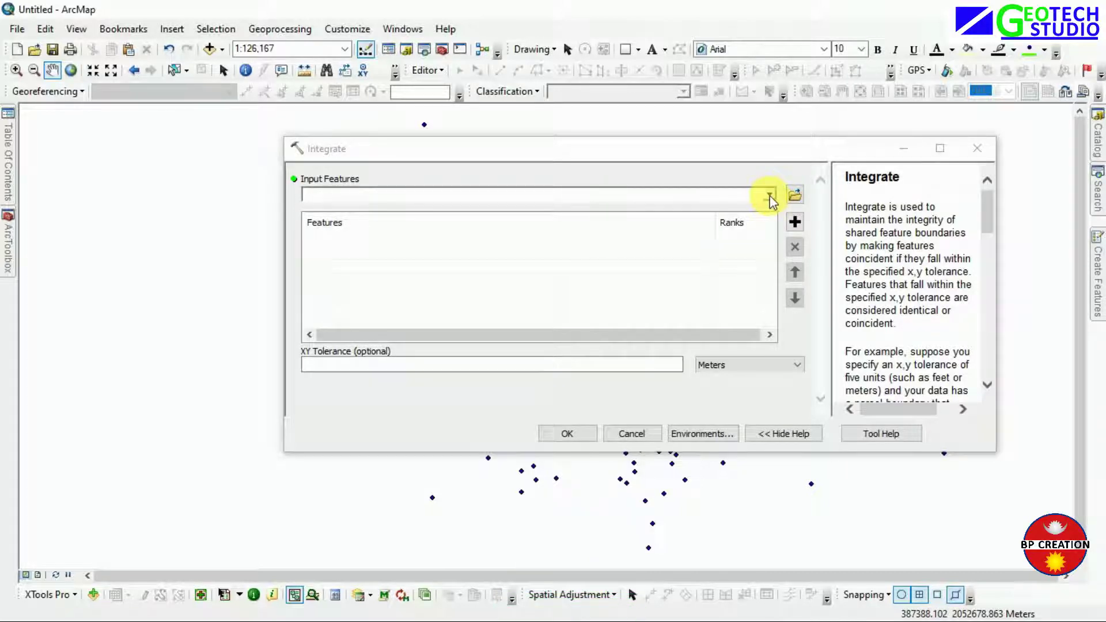
Run Integrate on Crime_Data_Projected_CopyFea12 with an XY tolerance of 30 meters
left_click(771, 199)
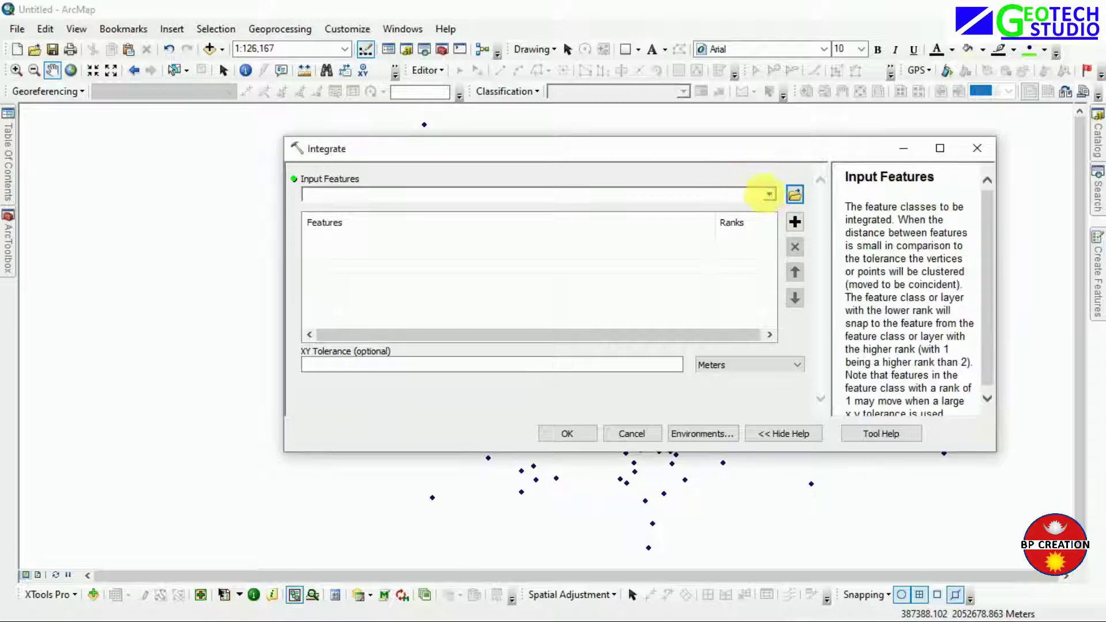
left_click(766, 208)
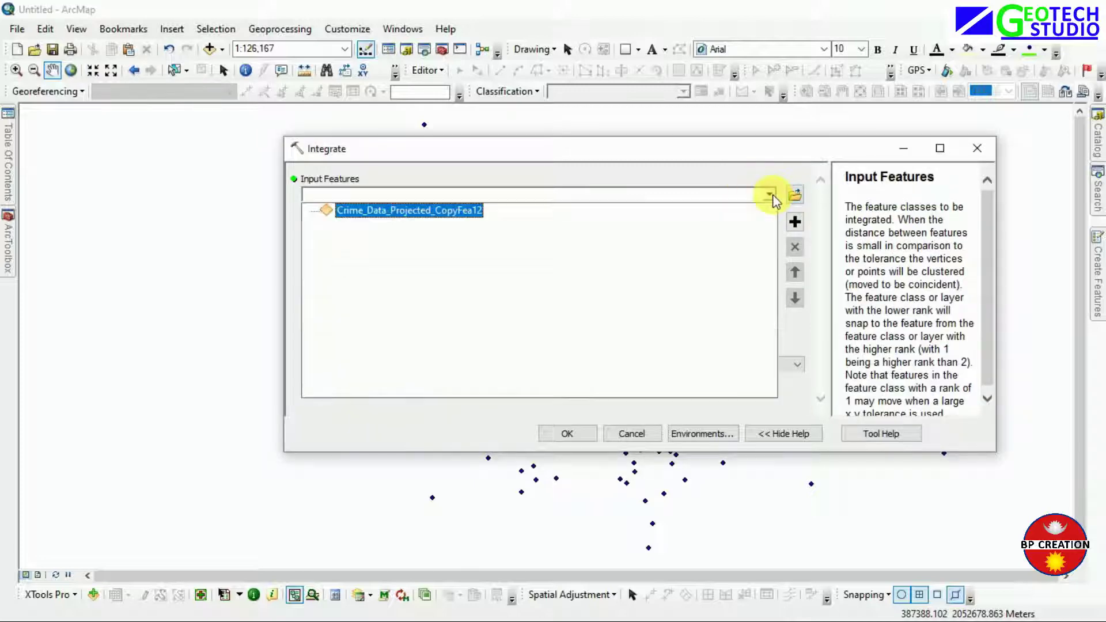
left_click(434, 207)
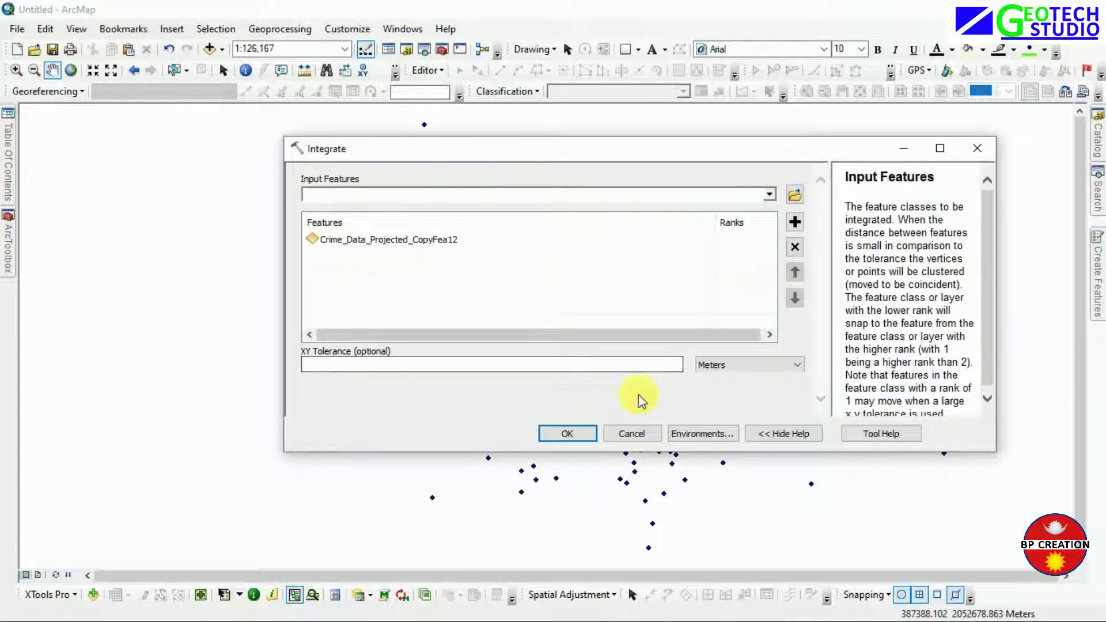
left_click(640, 366)
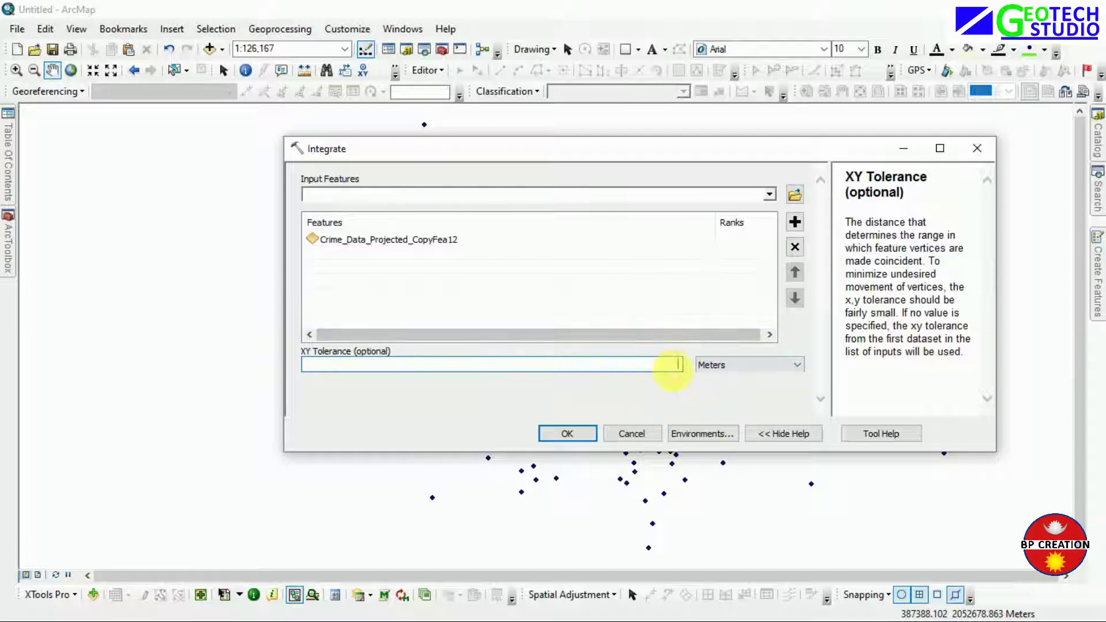
type("30")
left_click(576, 439)
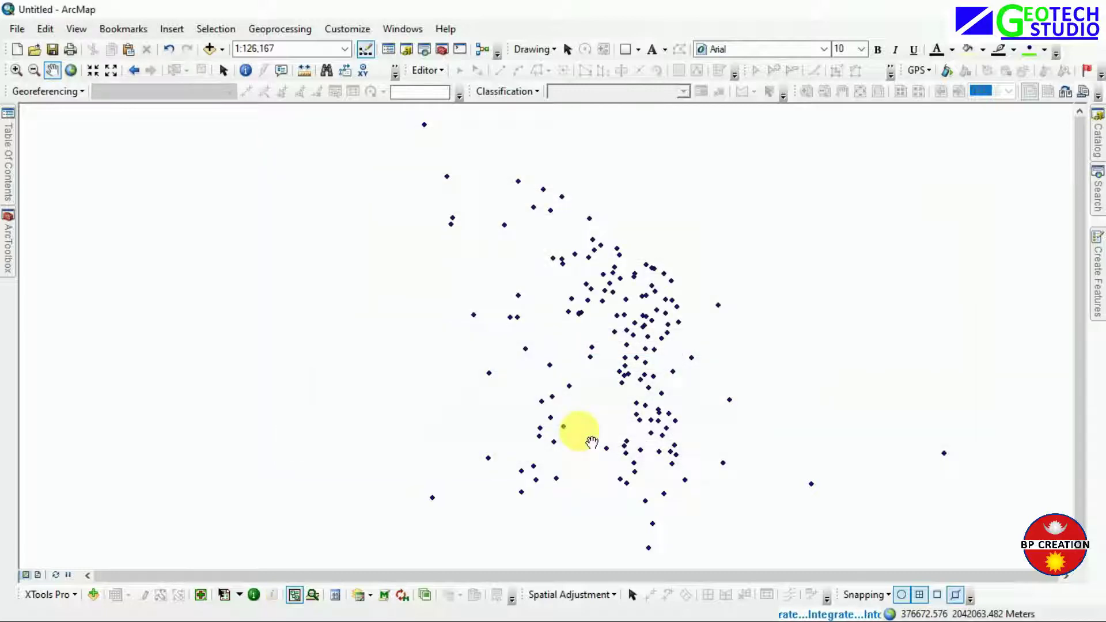
Dock the table of contents, then search the local tools for "Collect events" and open the Collect Events tool
mouse_move(8, 164)
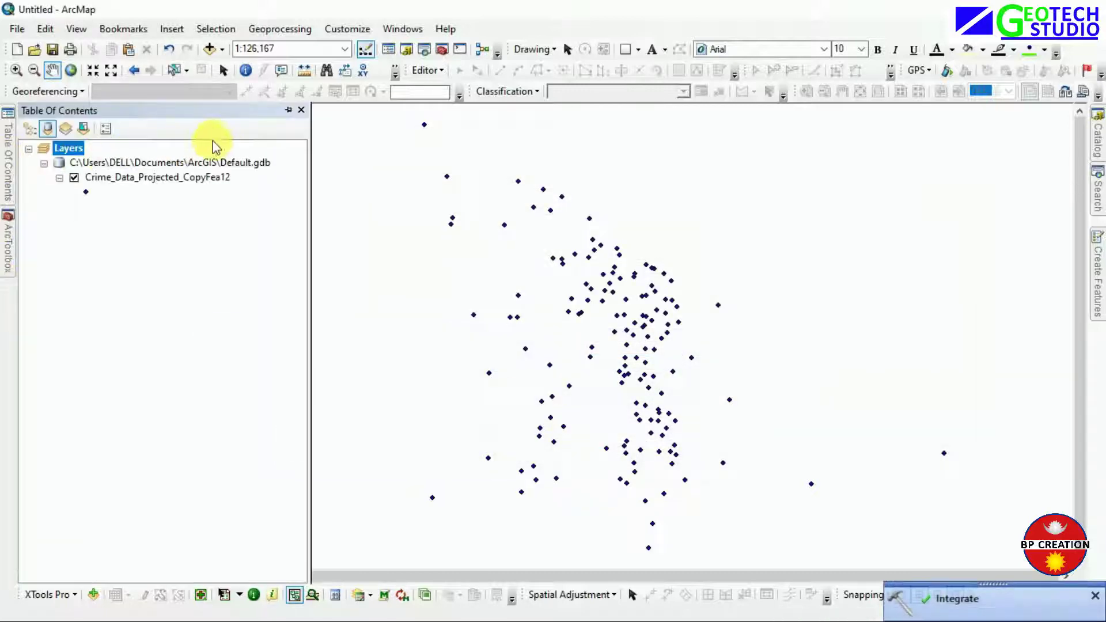
left_click(288, 110)
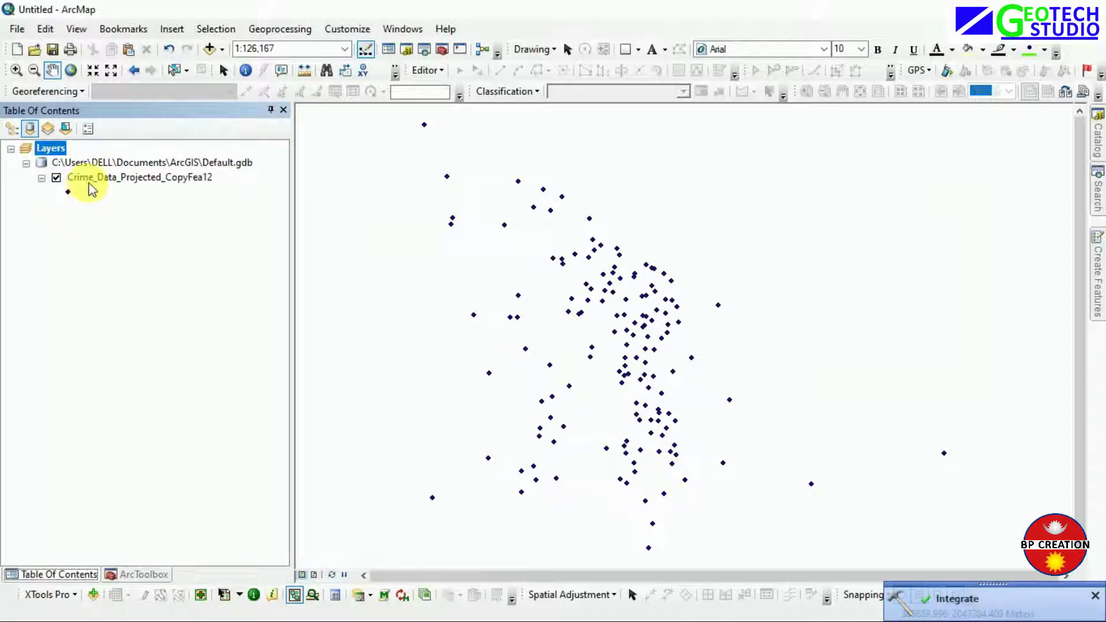
mouse_move(1094, 204)
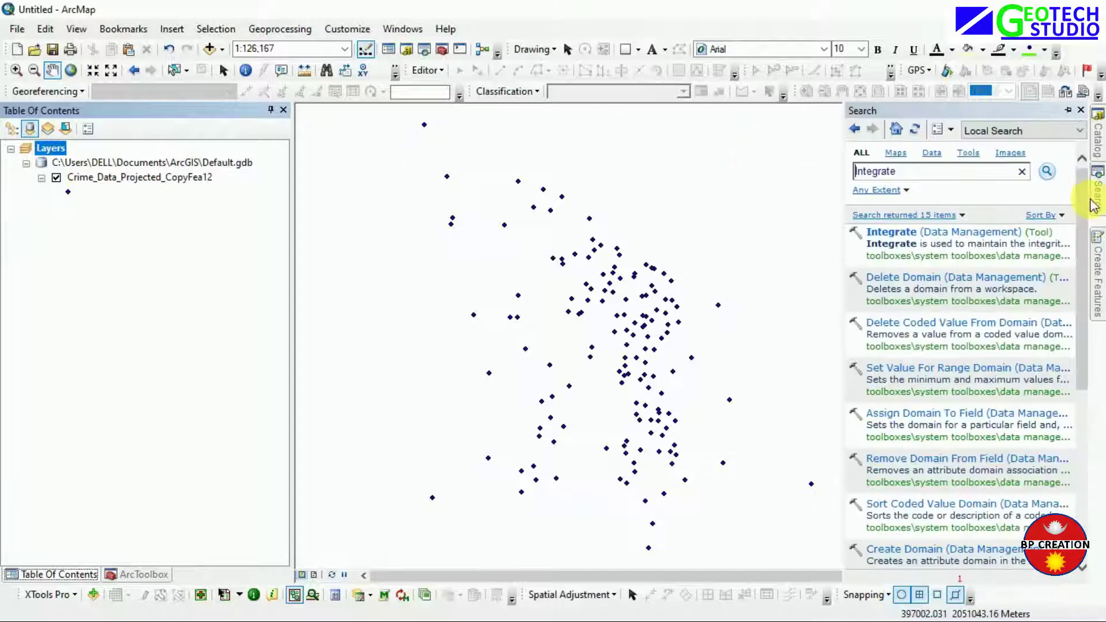
left_click_drag(929, 172, 826, 173)
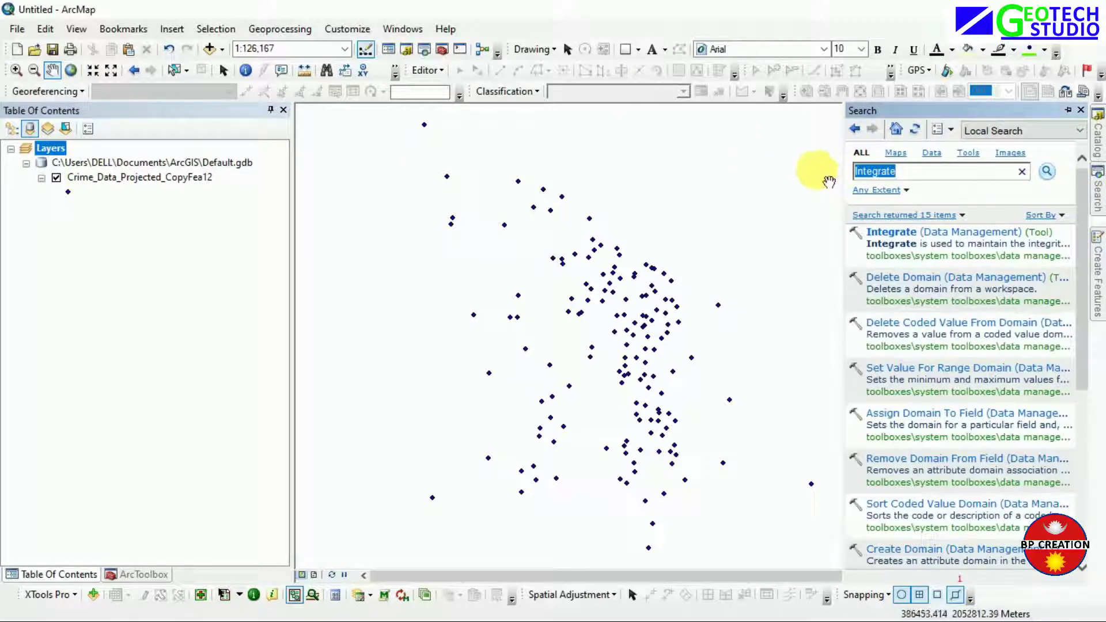
type("Collect events")
key("Return")
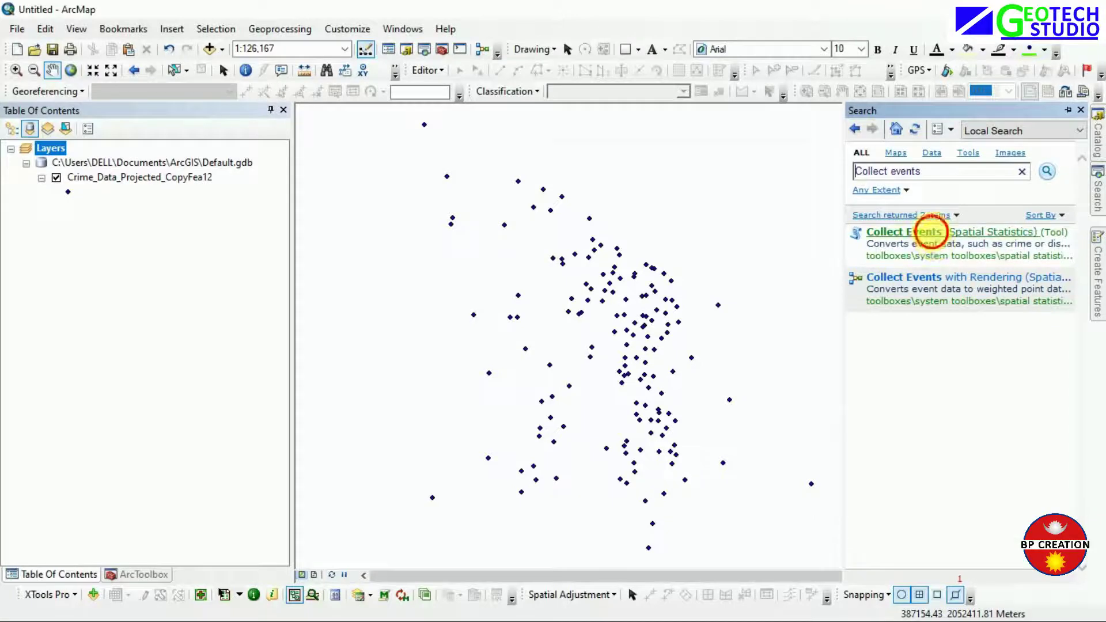
left_click(934, 232)
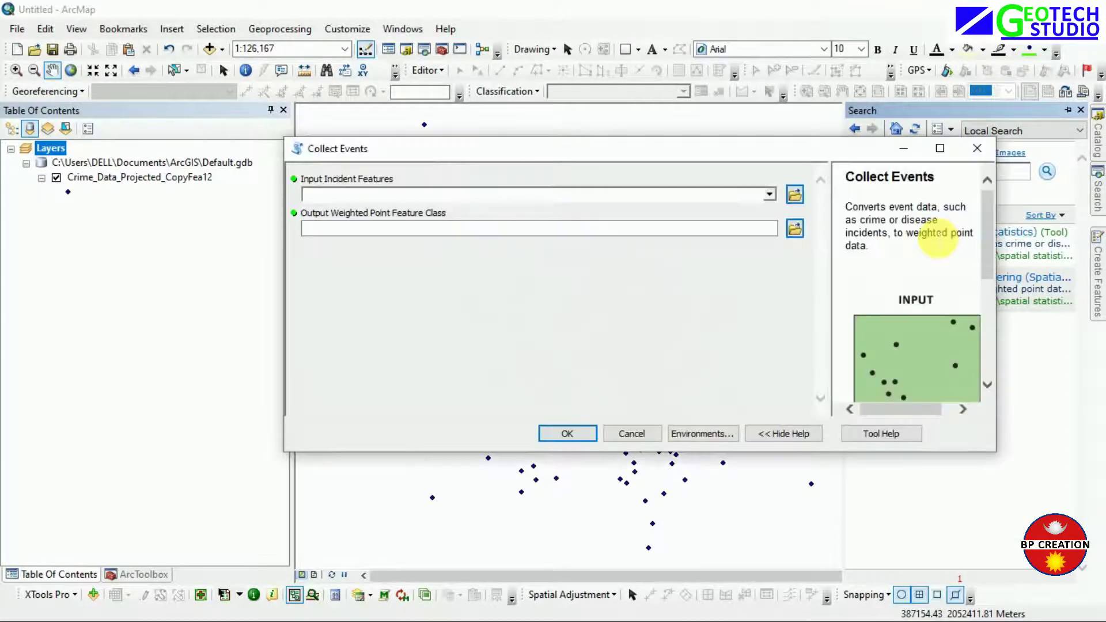
Run Collect Events on Crime_Data_Projected_CopyFea12, keeping the default output Crime_Data_Projected_CopyFea13 in Default.gdb
left_click(770, 195)
left_click(464, 211)
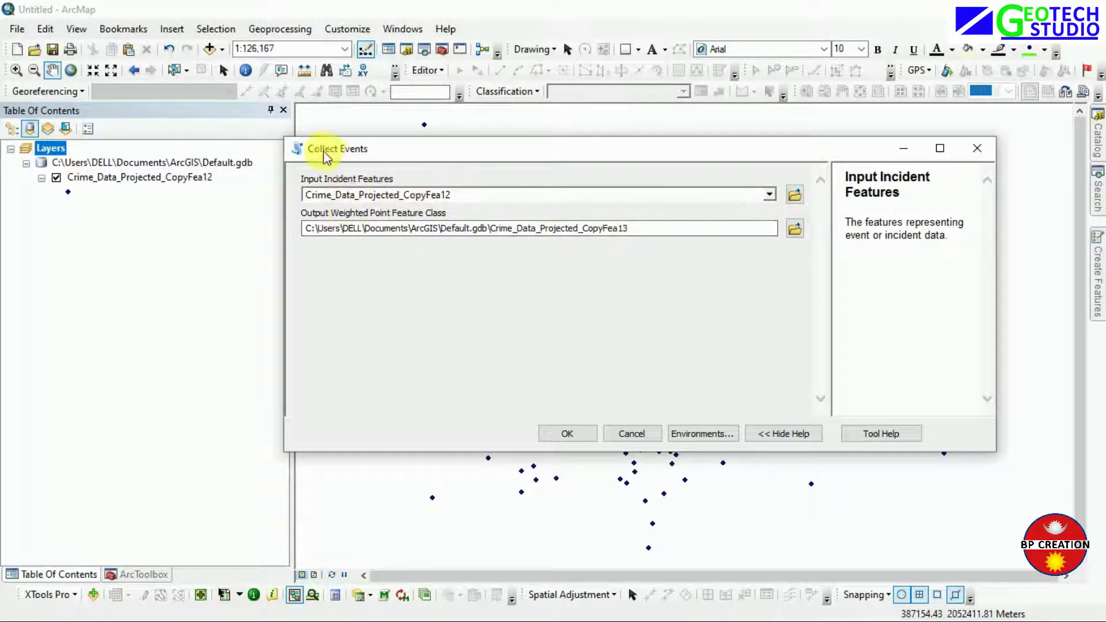
left_click(552, 441)
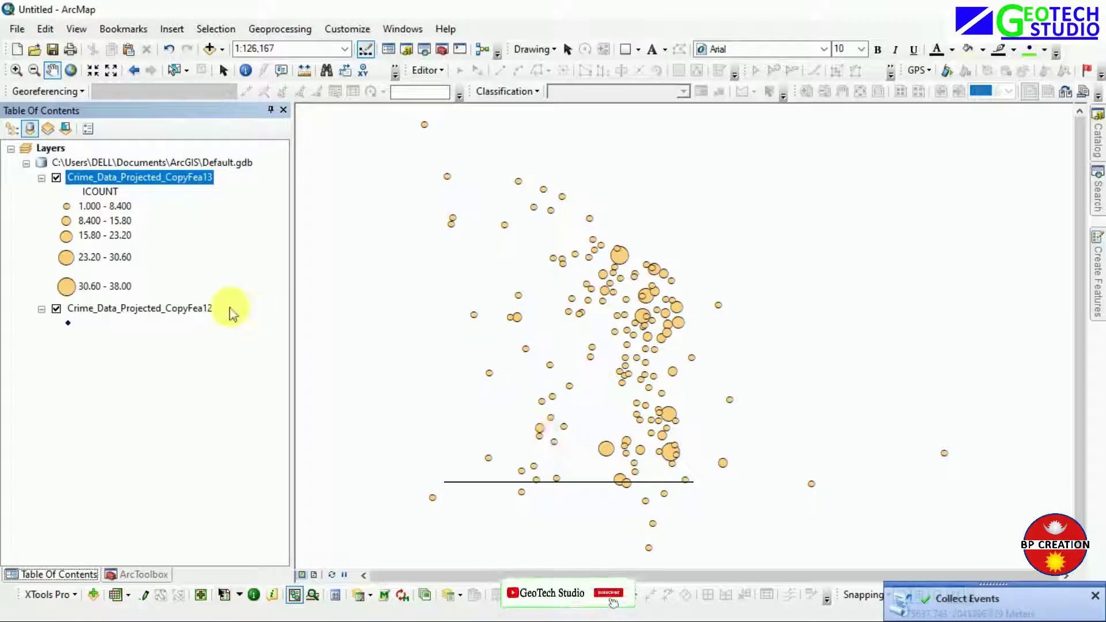
left_click(59, 311)
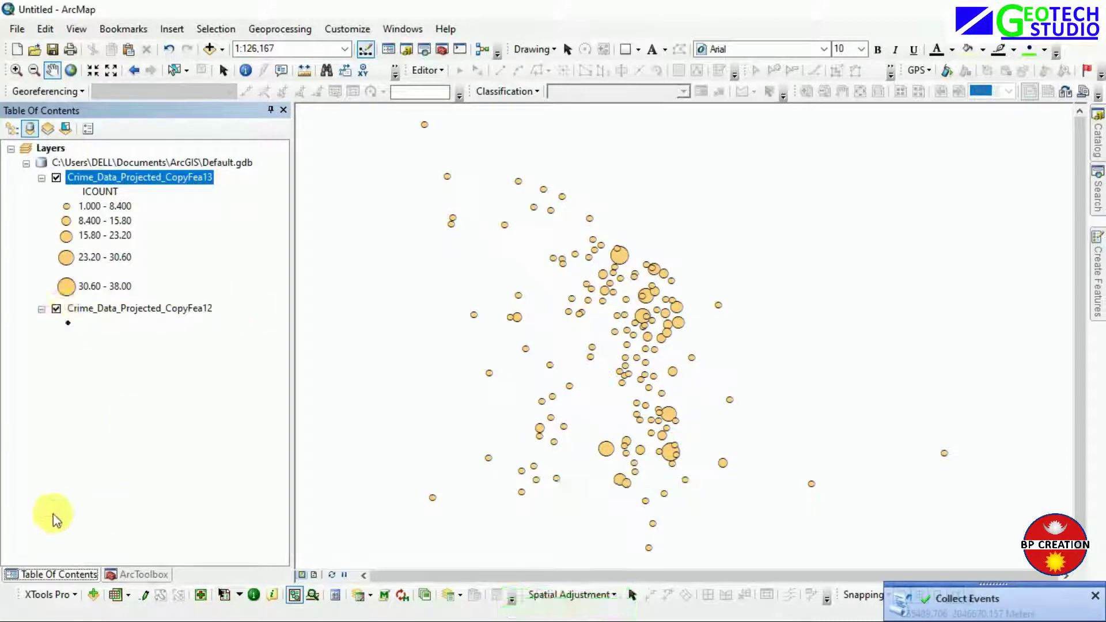
Collapse the Projections and Transformations toolset and open Spatial Autocorrelation (Morans I) from Analyzing Patterns in Spatial Statistics Tools
left_click(130, 575)
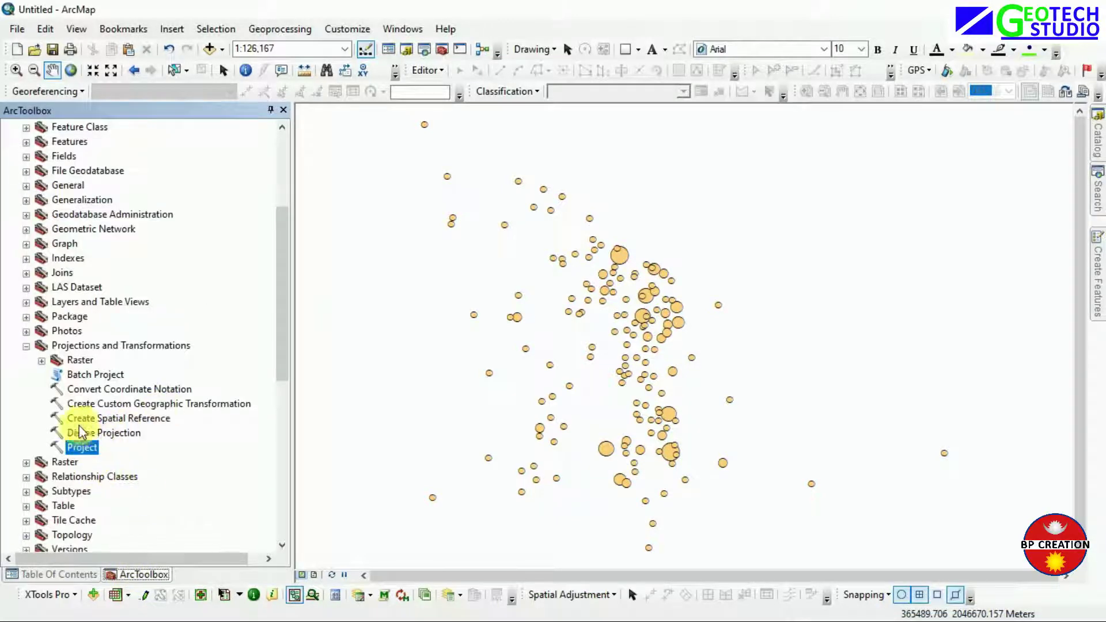
left_click(35, 346)
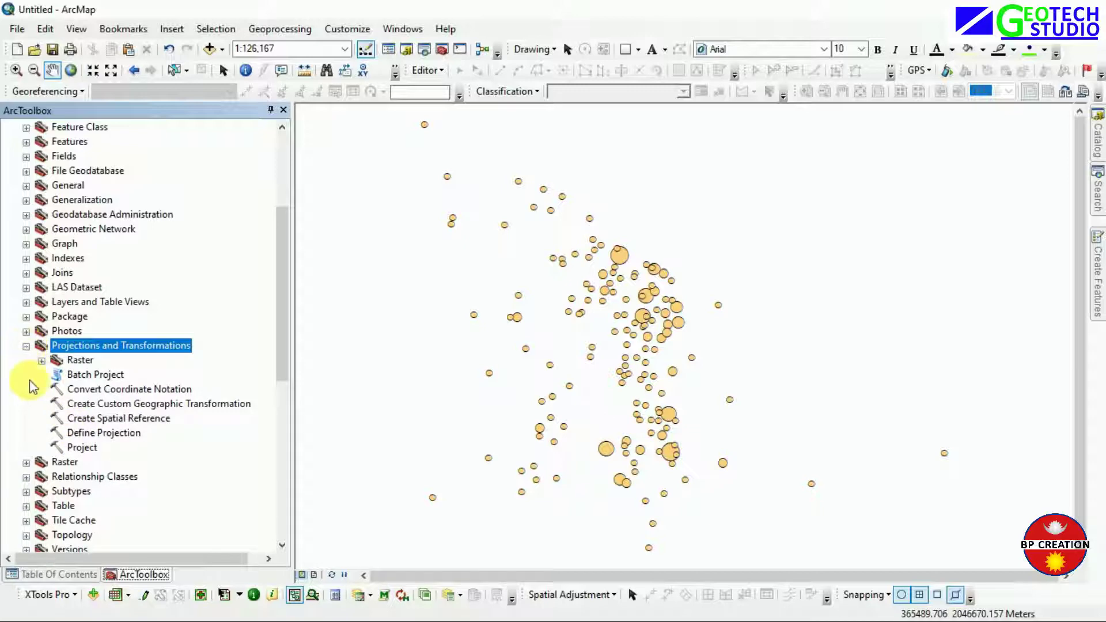
left_click(26, 346)
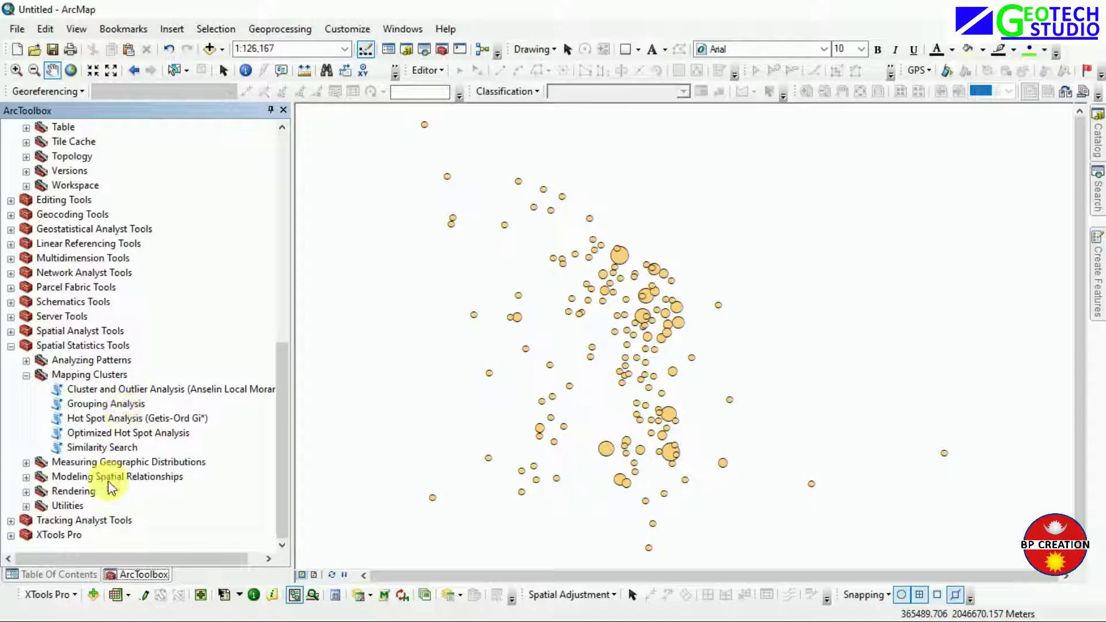
double_click(26, 375)
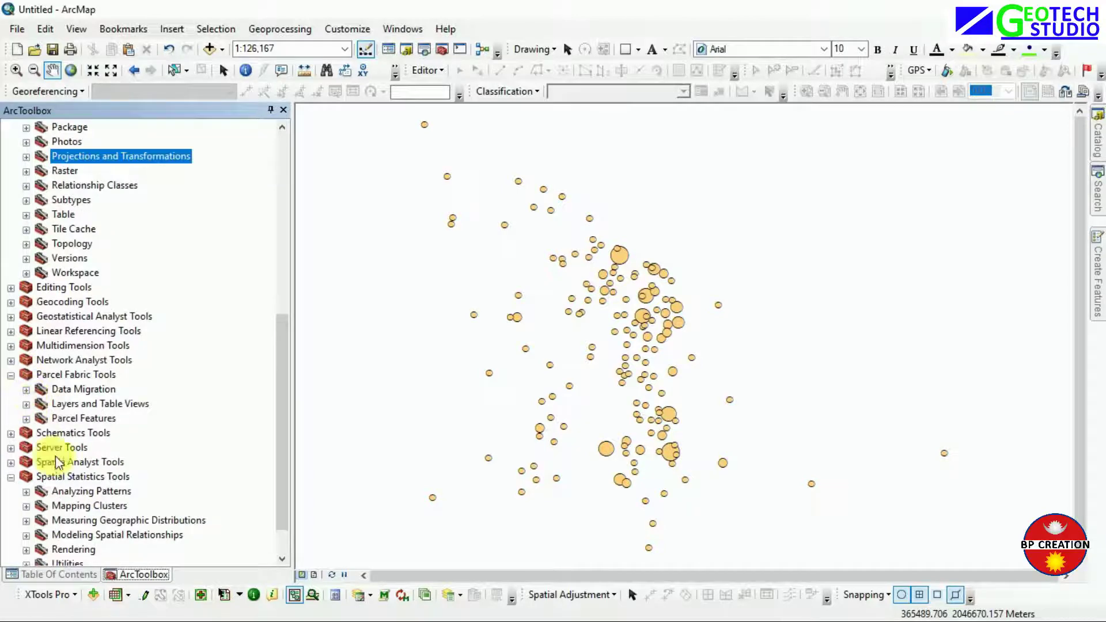
scroll(52, 449, "down", 1)
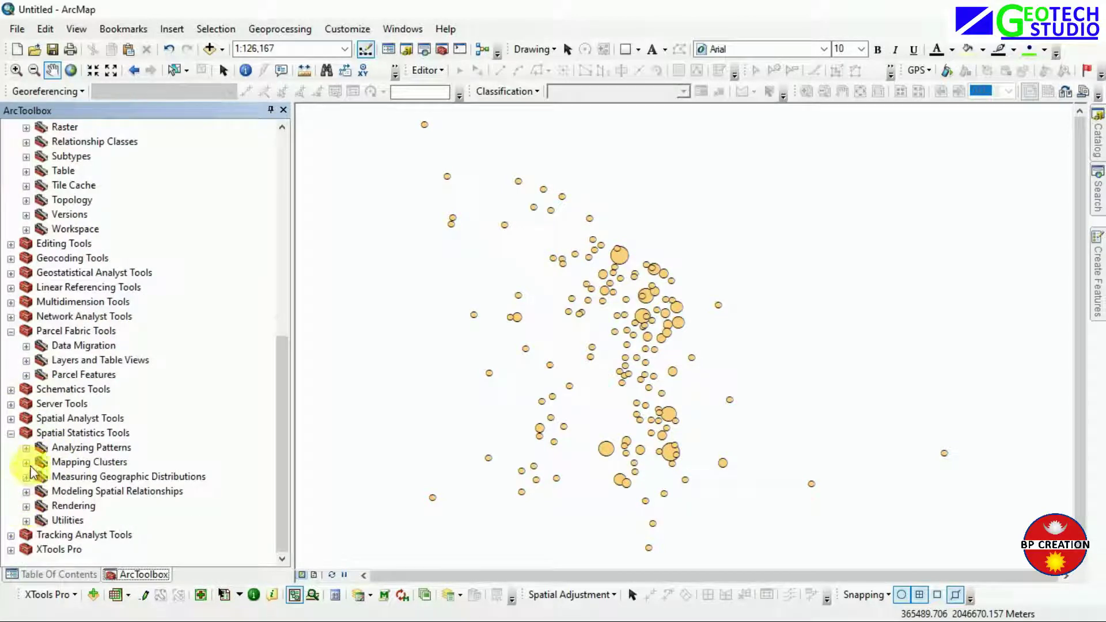
left_click(26, 448)
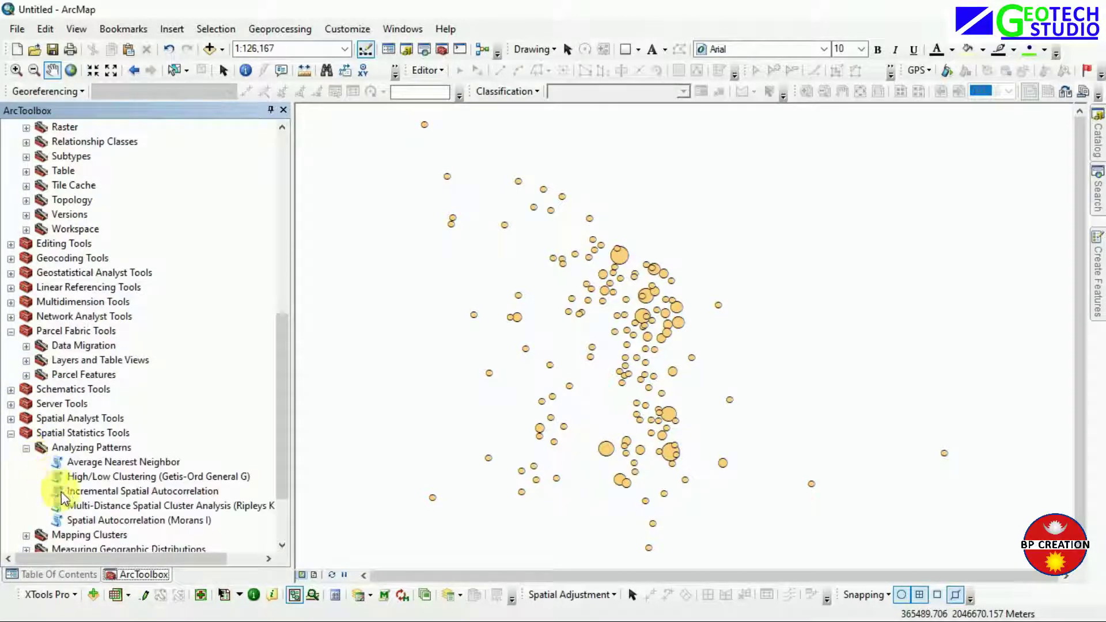
double_click(62, 521)
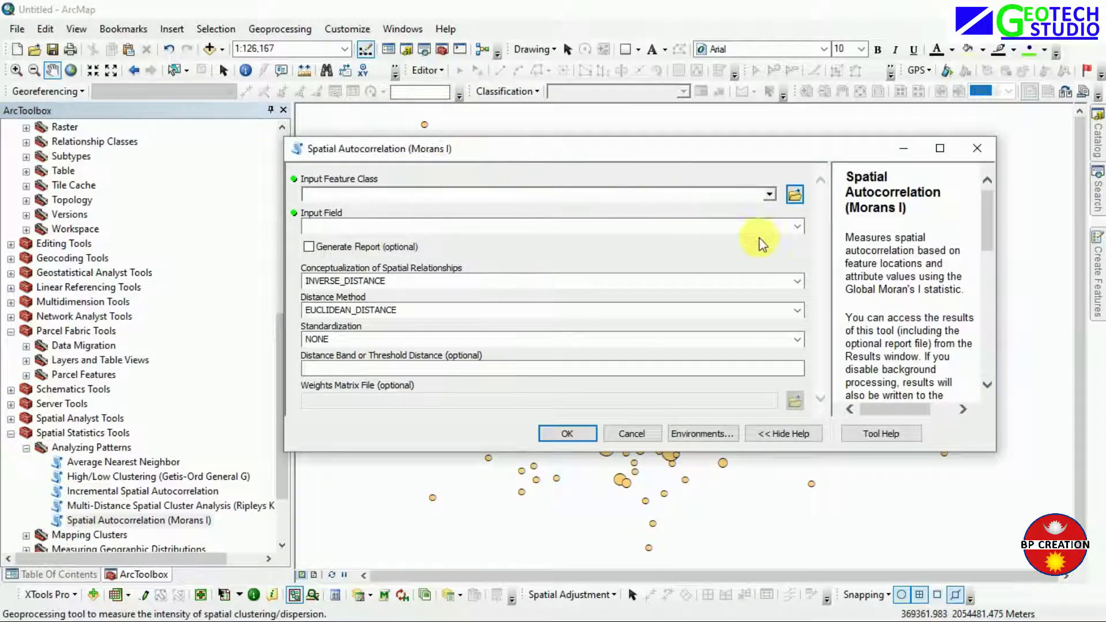
Run Spatial Autocorrelation on Crime_Data_Projected_CopyFea13 with input field ICOUNT, report generation enabled, INVERSE_DISTANCE, EUCLIDEAN_DISTANCE and no standardization
left_click(770, 195)
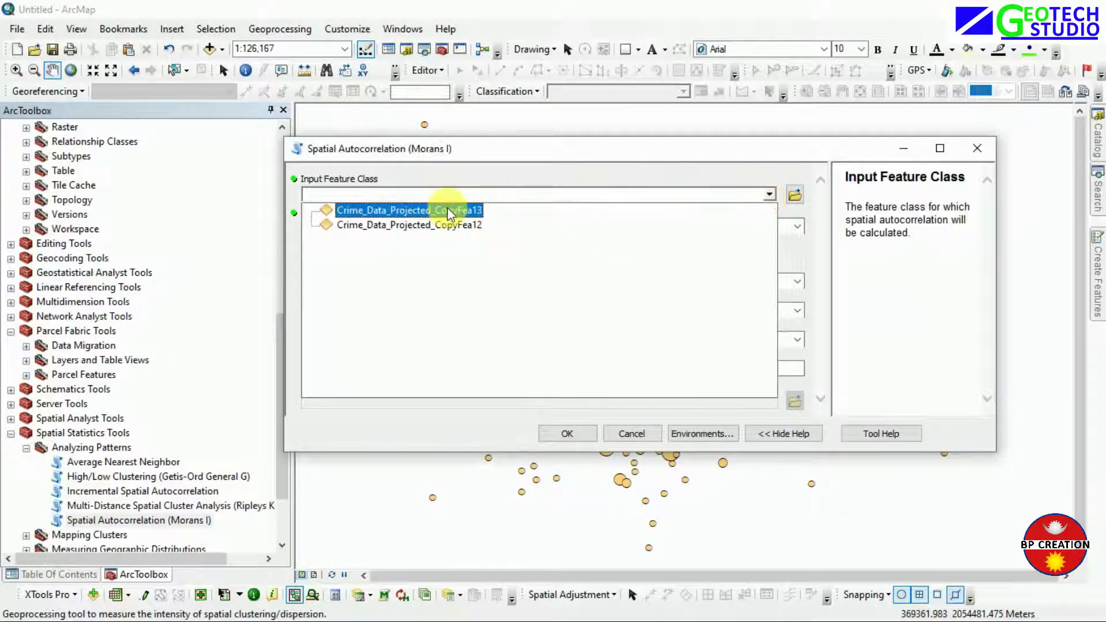
left_click(404, 211)
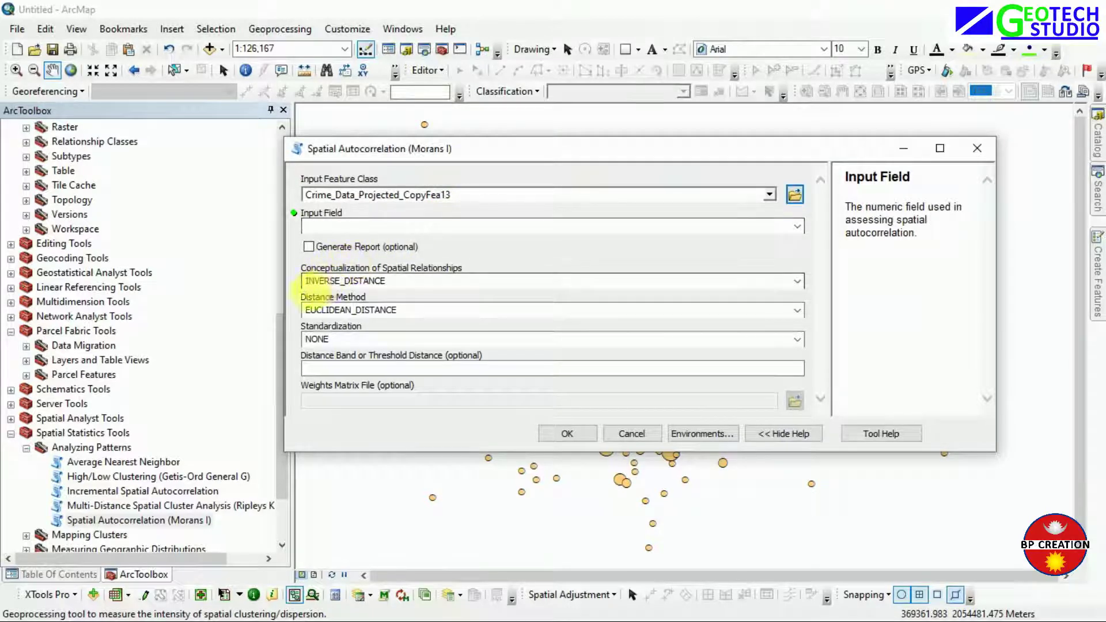
left_click(798, 227)
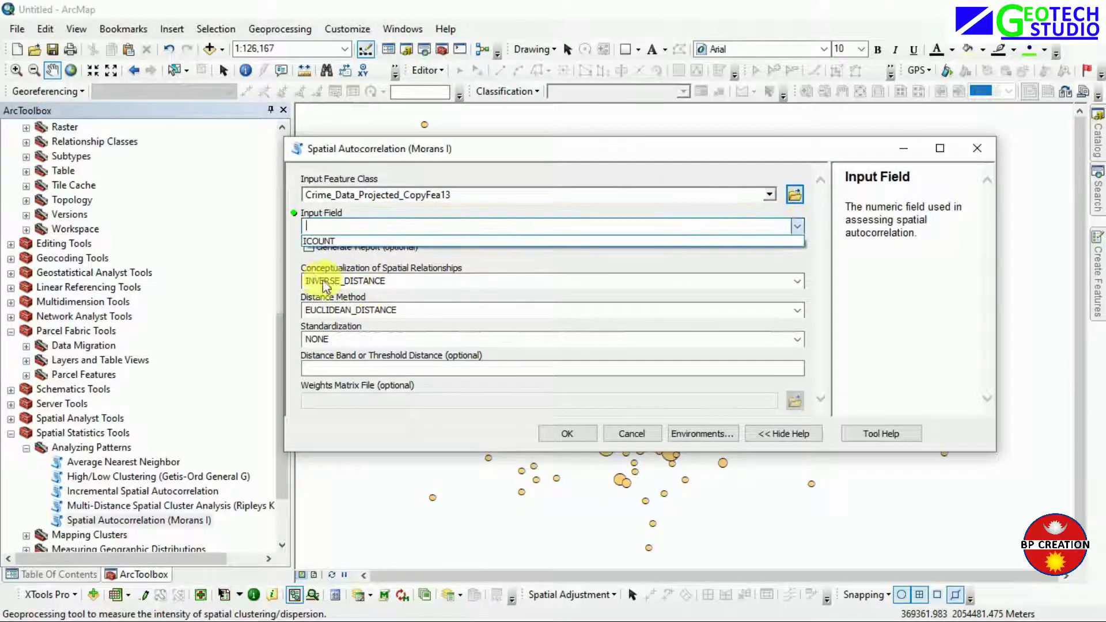
left_click(321, 239)
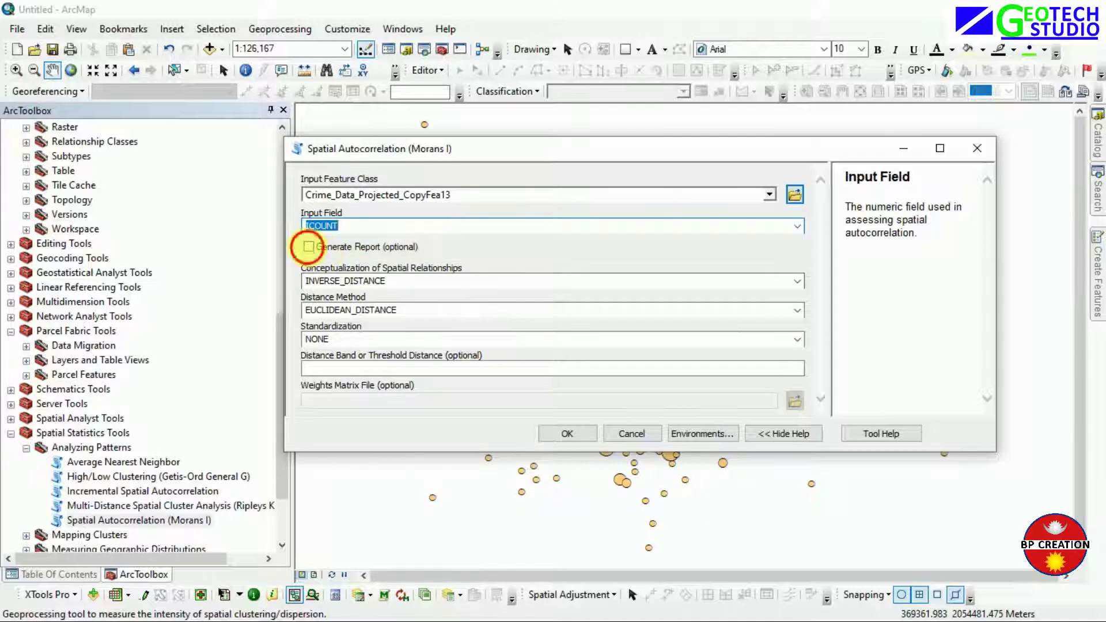
left_click(309, 247)
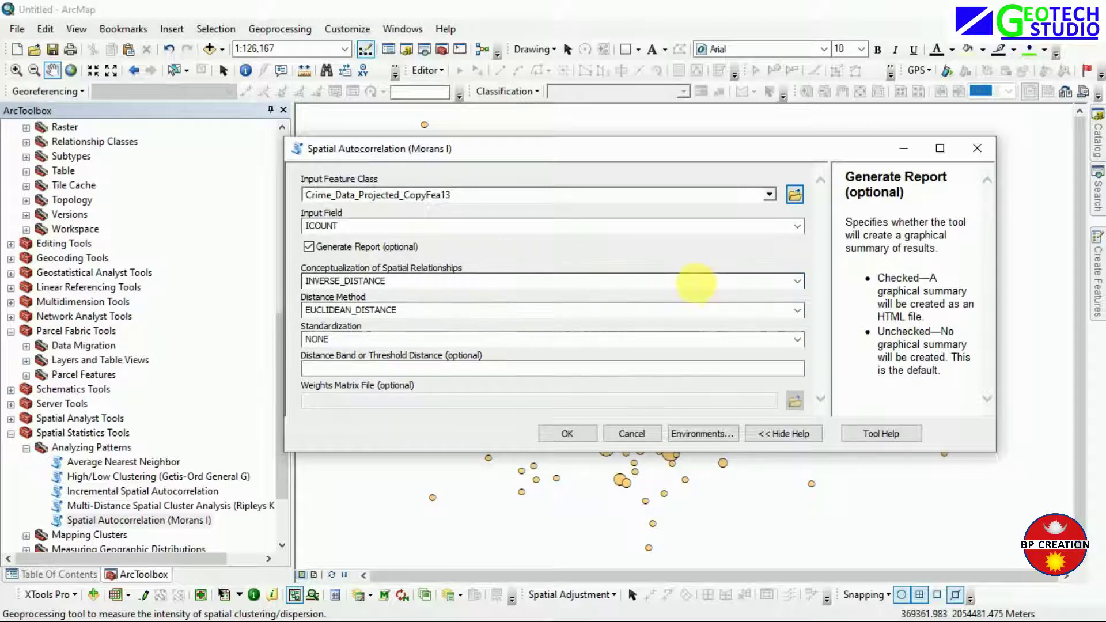
scroll(705, 293, "down", 1)
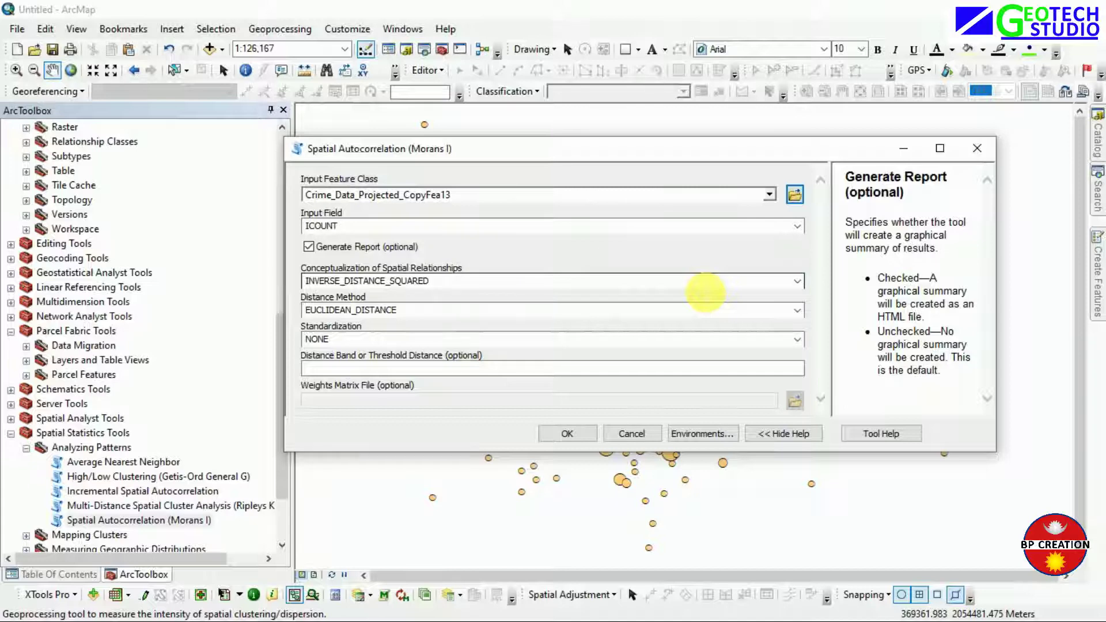
scroll(706, 292, "down", 1)
scroll(706, 293, "up", 2)
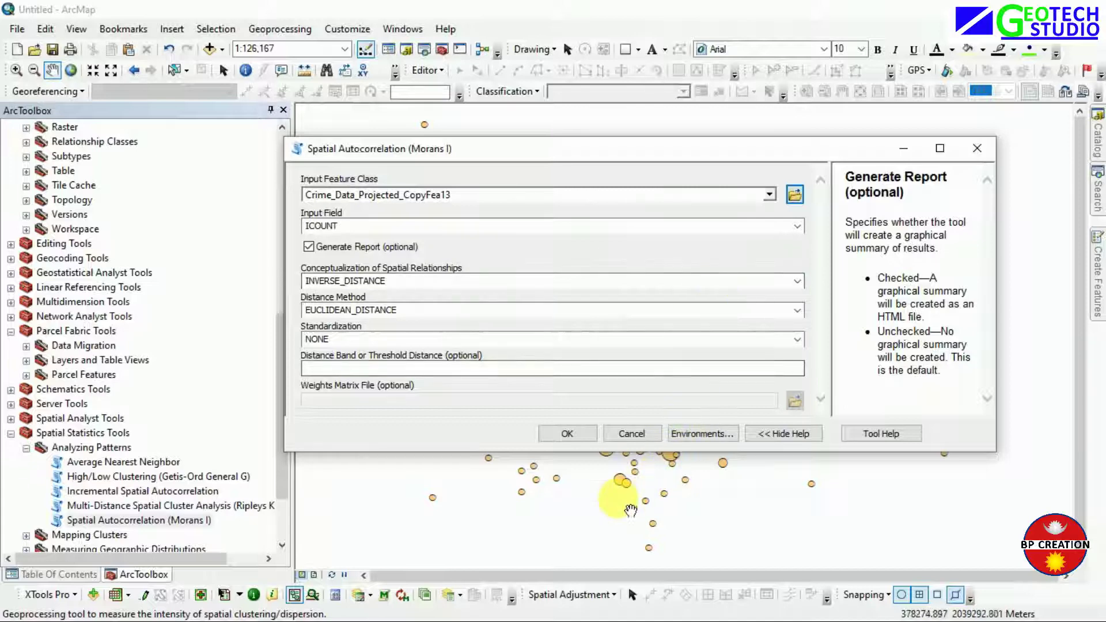
left_click(565, 434)
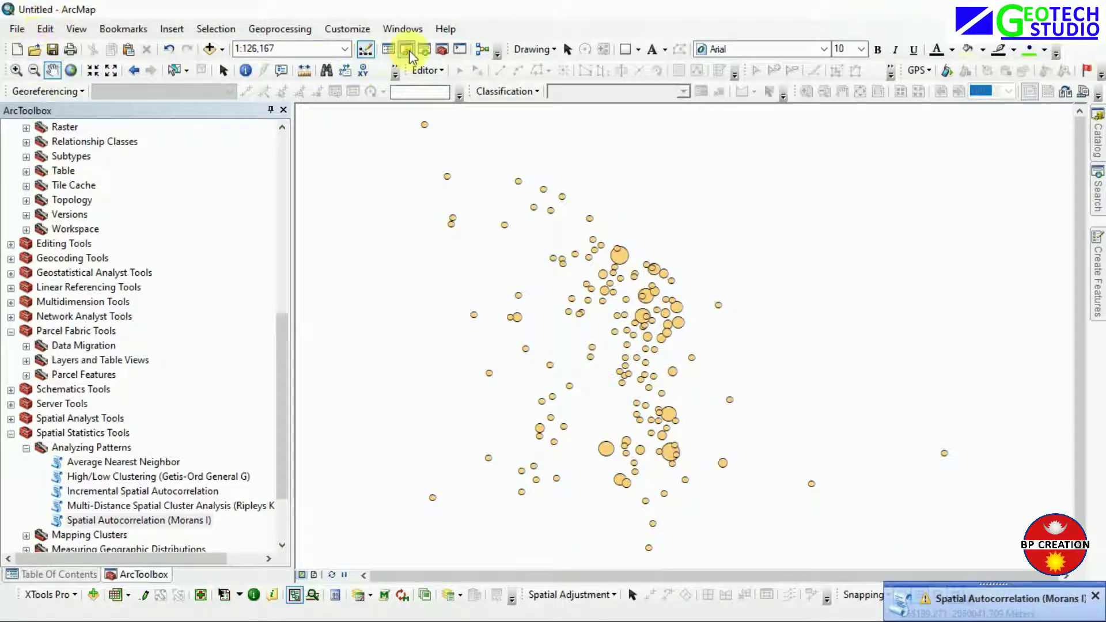
left_click(393, 30)
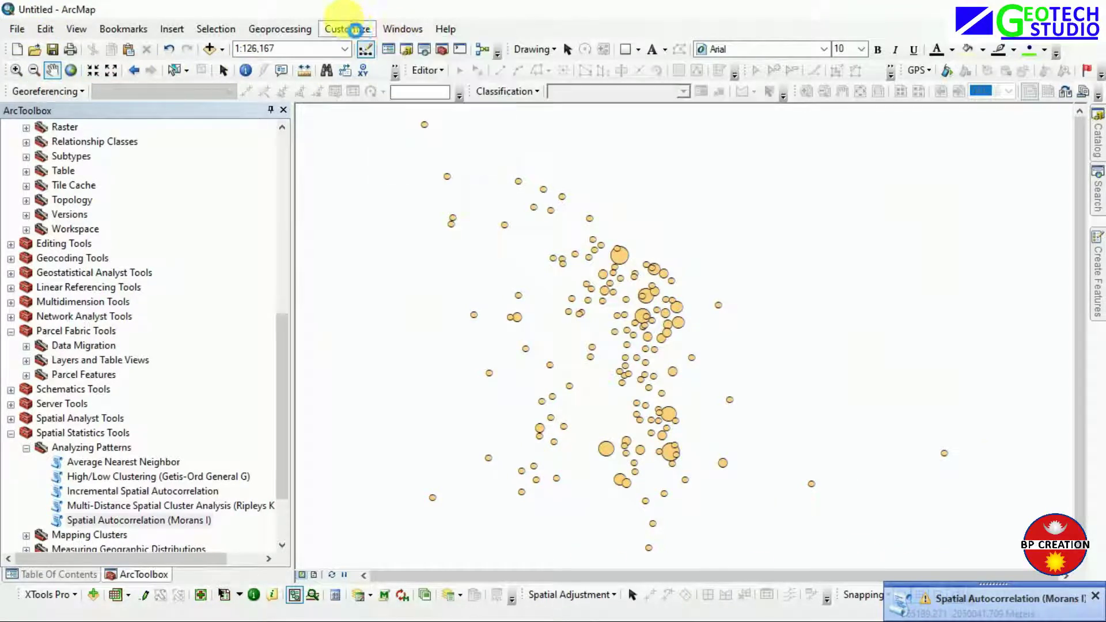
Open the geoprocessing Results window and show the list of tool runs from the current session
left_click(347, 29)
mouse_move(303, 34)
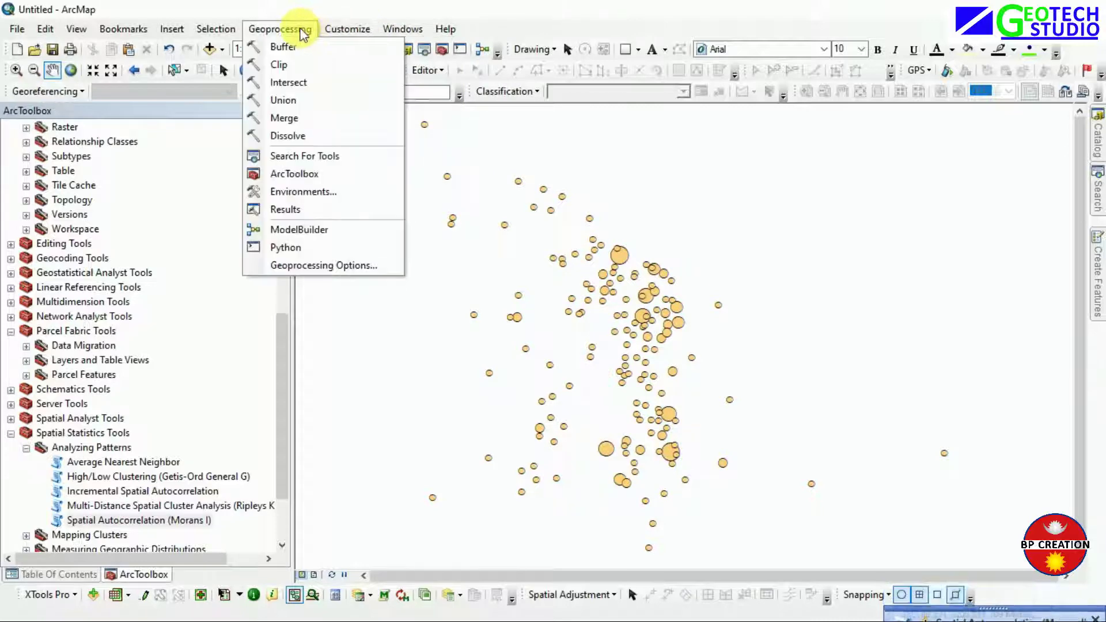
mouse_move(398, 31)
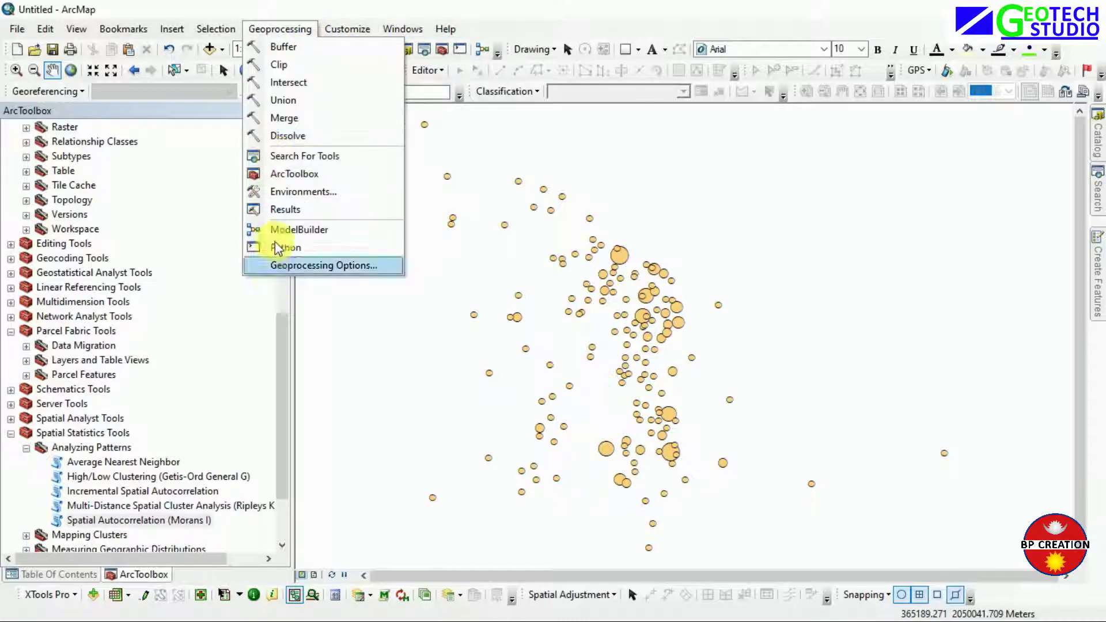
left_click(278, 207)
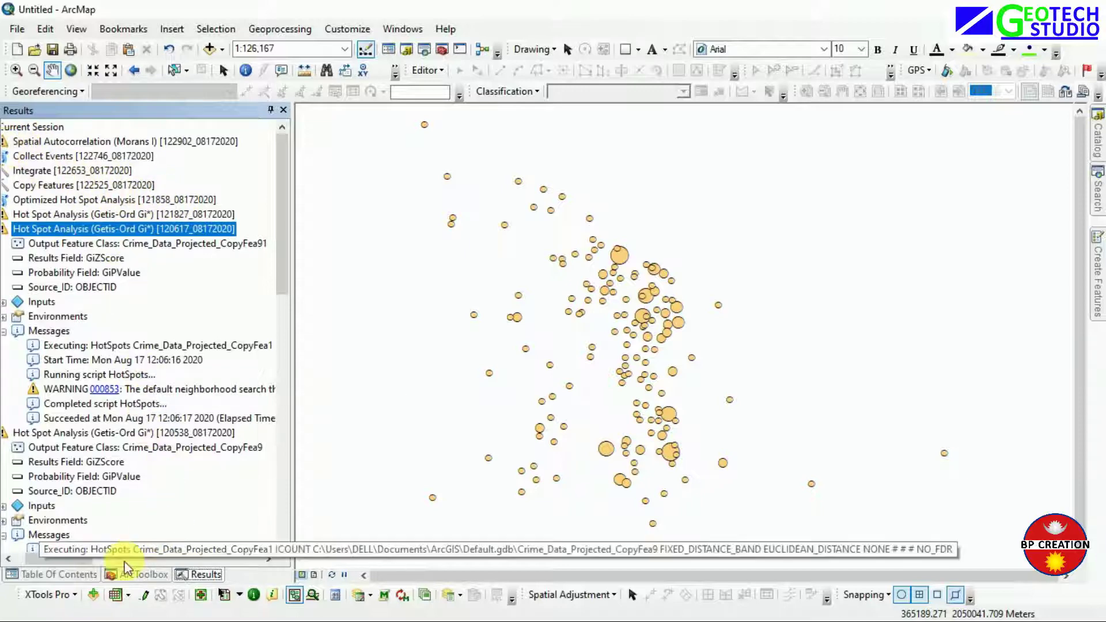
left_click_drag(69, 560, 19, 562)
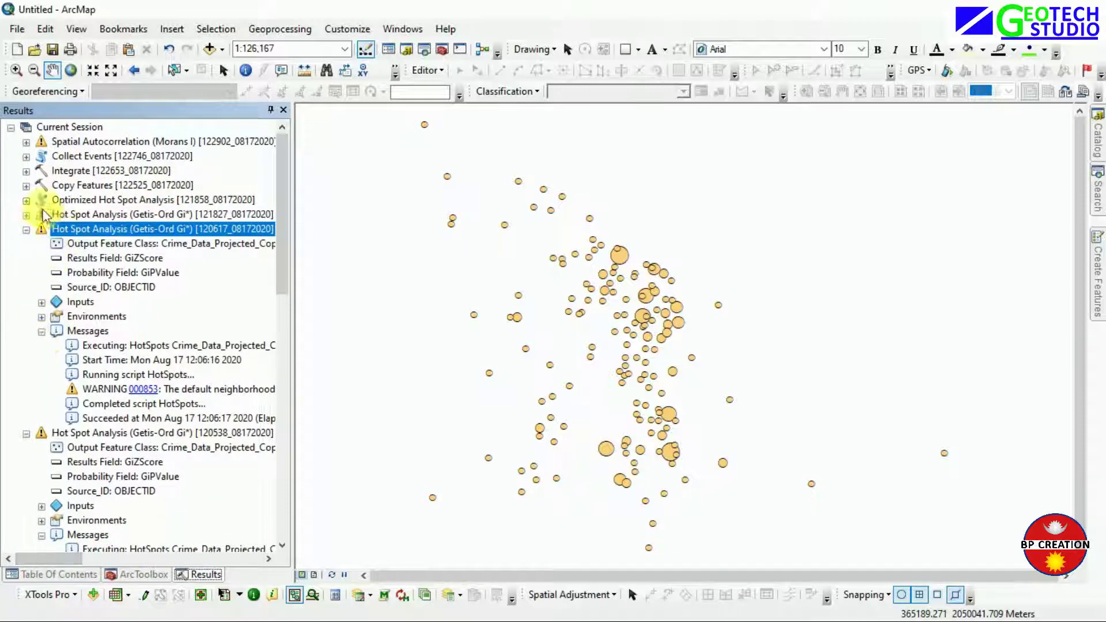
Expand the Spatial Autocorrelation (Morans I) result, review its report file MoransI_Result0.html in the browser, and return to ArcMap
left_click(25, 142)
left_click(26, 142)
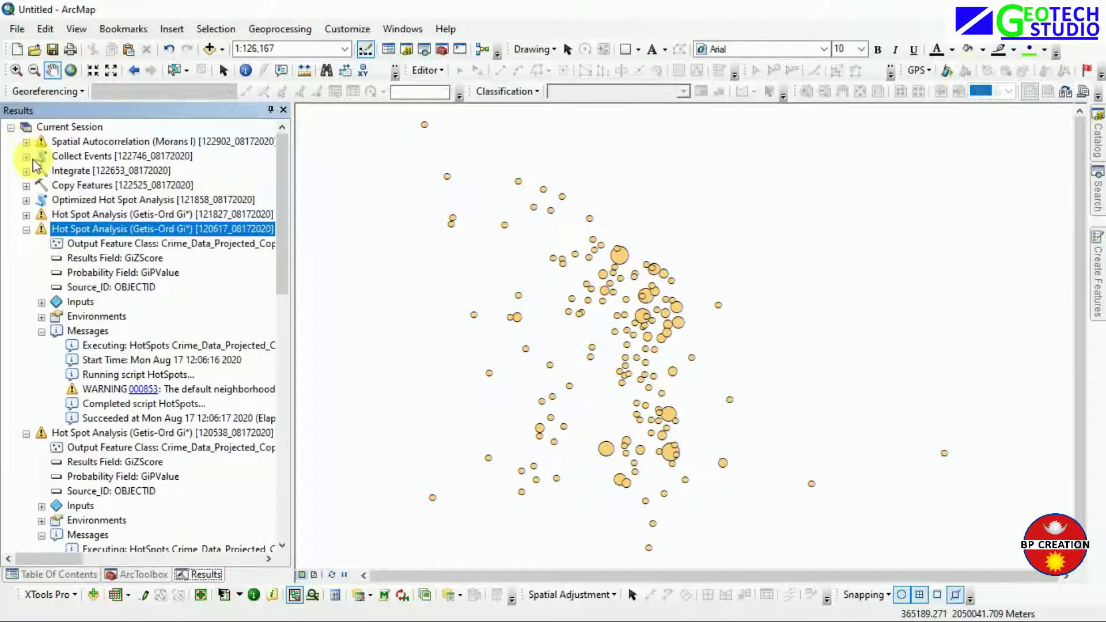
left_click(25, 142)
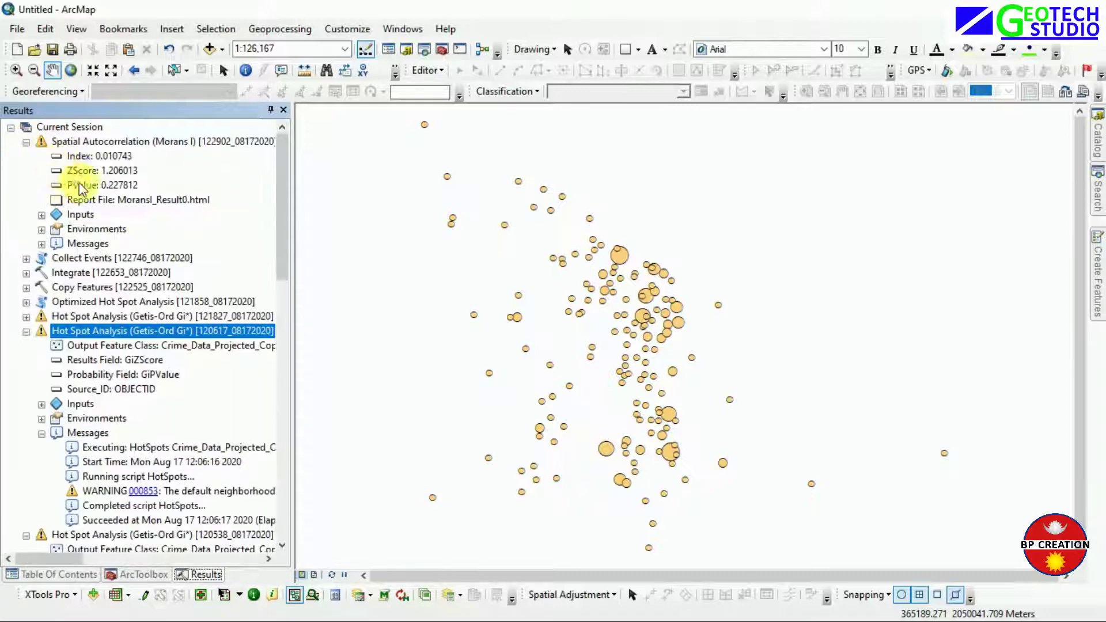
left_click(134, 203)
double_click(134, 200)
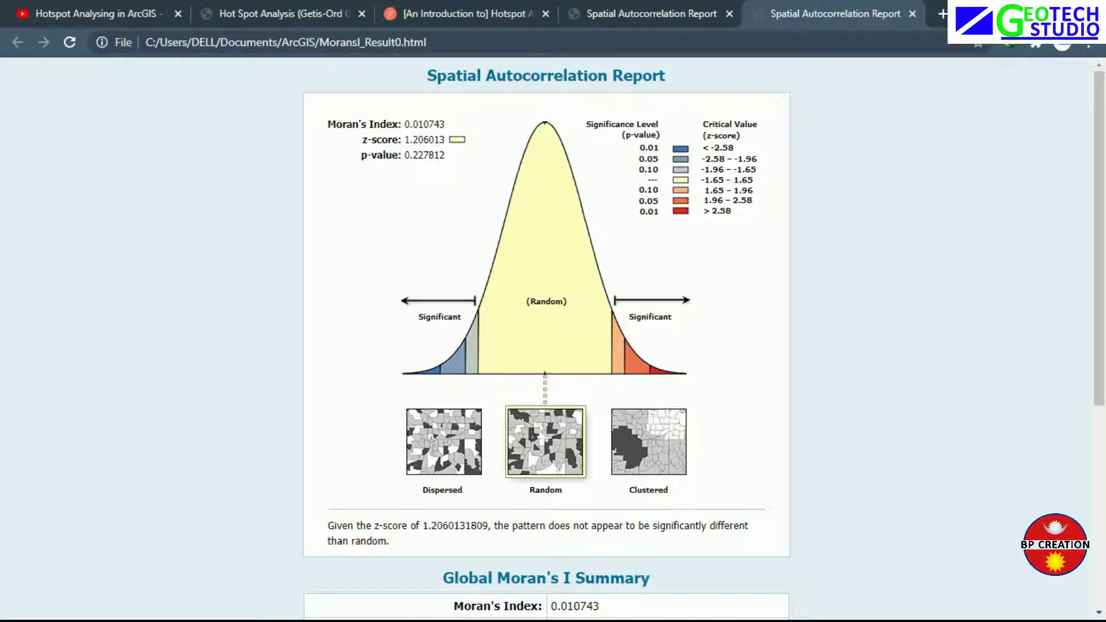
key("alt+Tab")
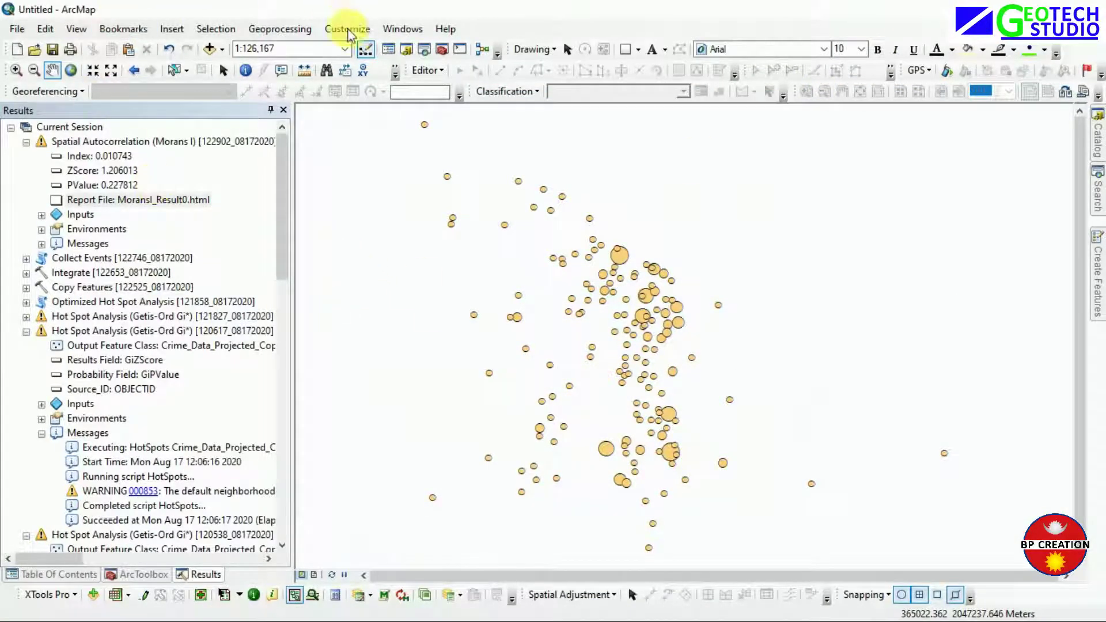
Auto-hide the docked windows, and in ArcToolbox collapse the Spatial Statistics Tools and Parcel Fabric Tools toolboxes
left_click(270, 109)
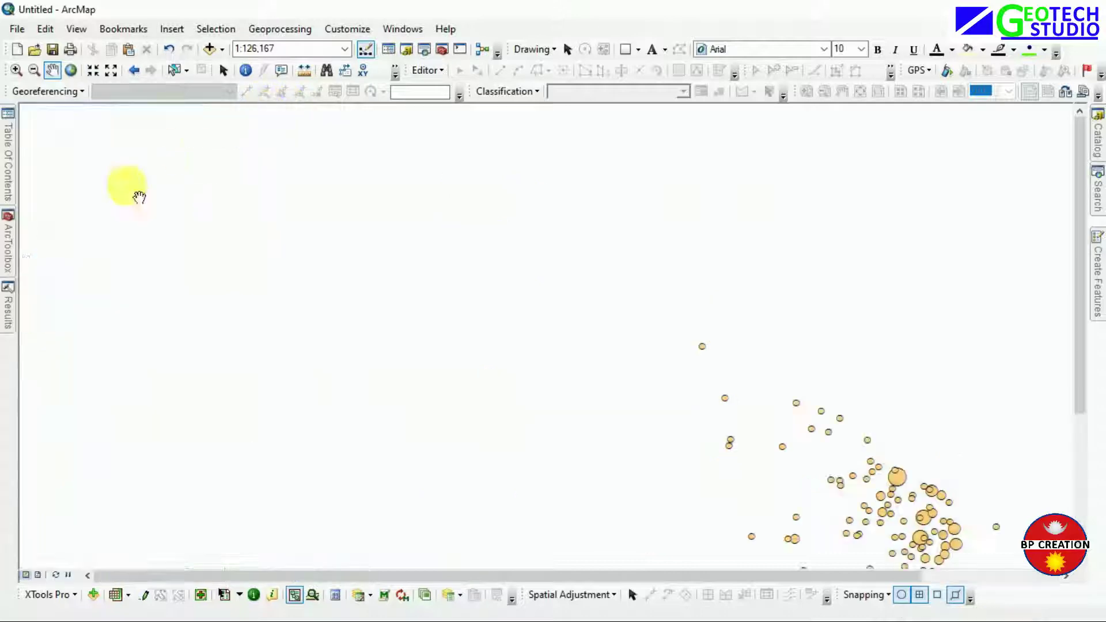
mouse_move(7, 323)
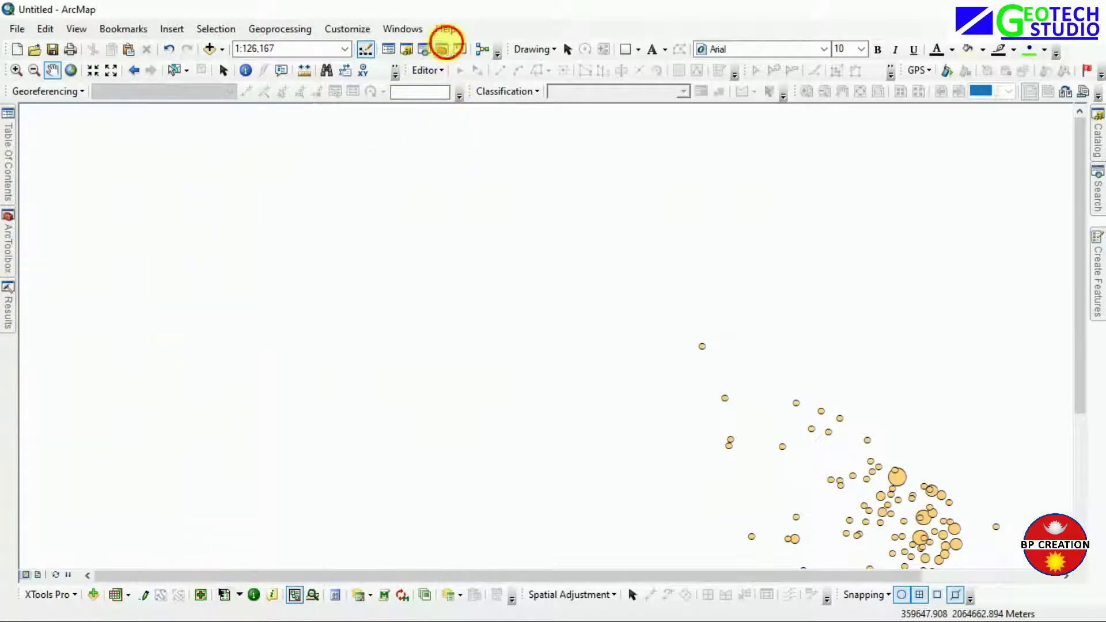
left_click(442, 49)
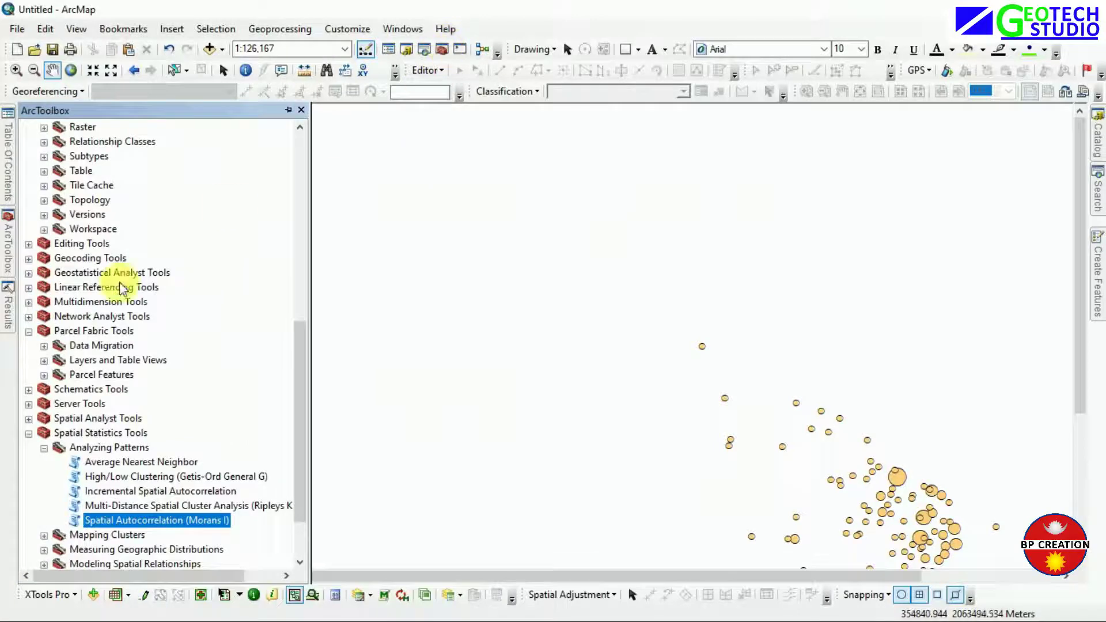
left_click(43, 447)
left_click(27, 448)
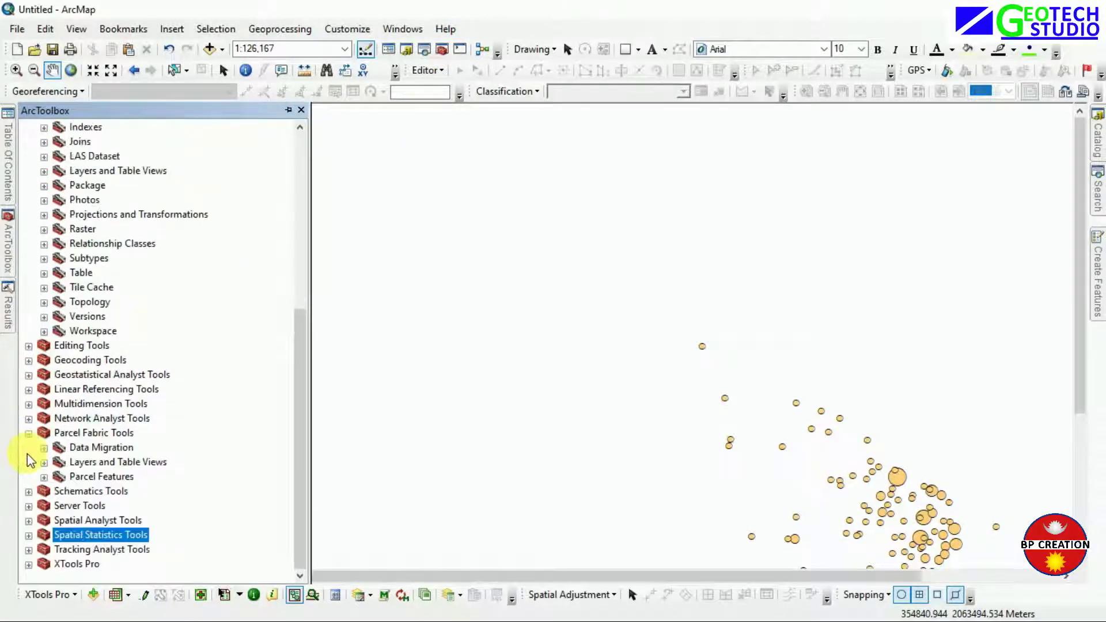
left_click(29, 434)
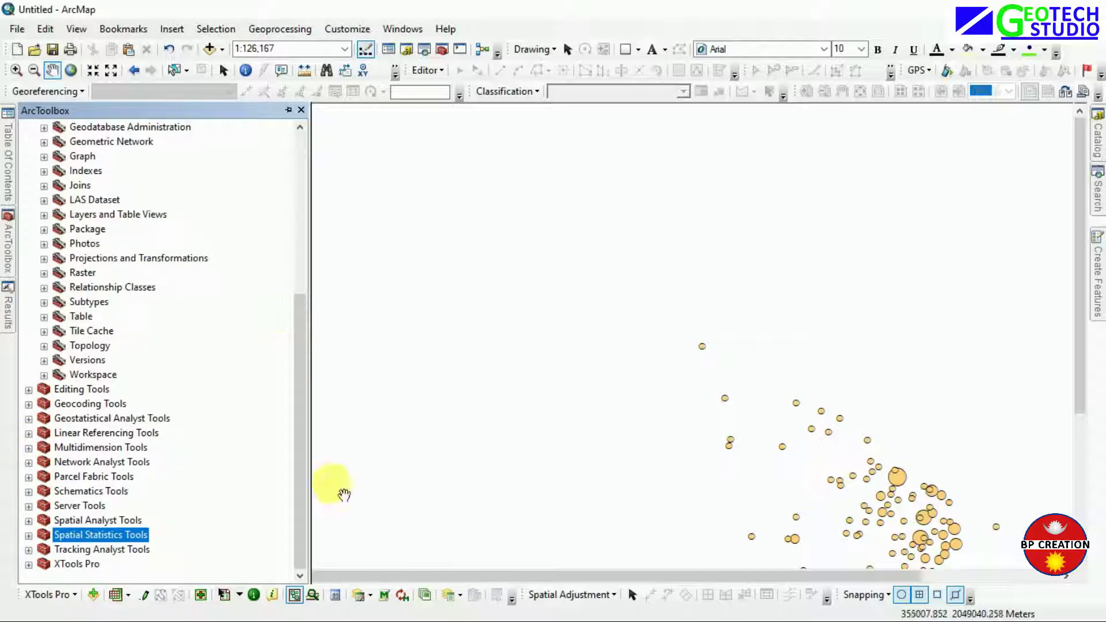
left_click_drag(297, 416, 298, 447)
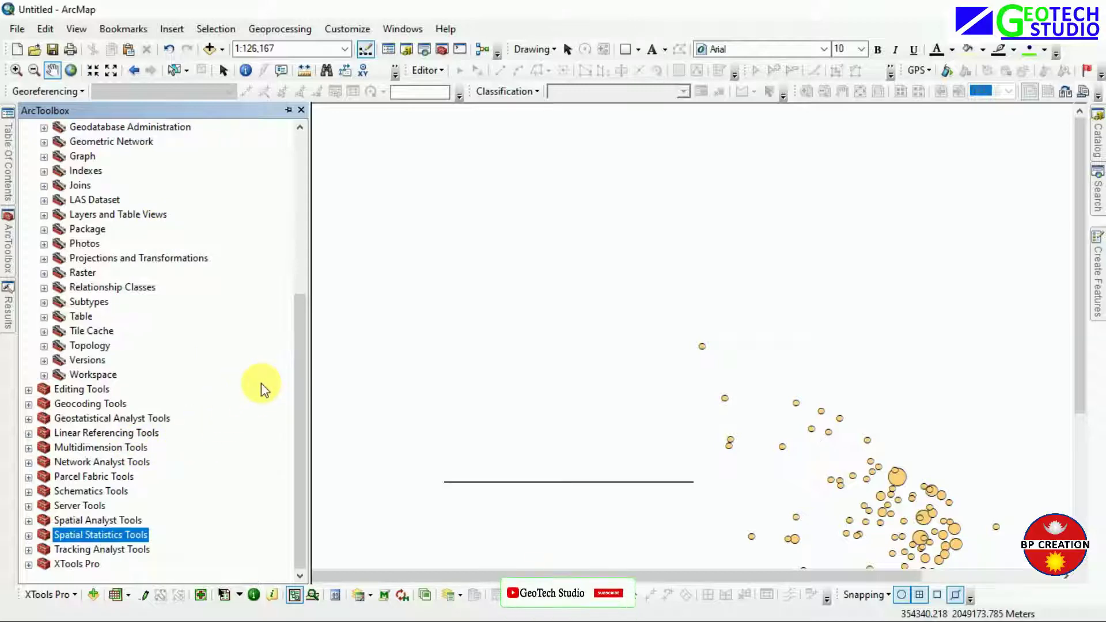
Expand Mapping Clusters in Spatial Statistics Tools and open the Optimized Hot Spot Analysis tool
key("Right")
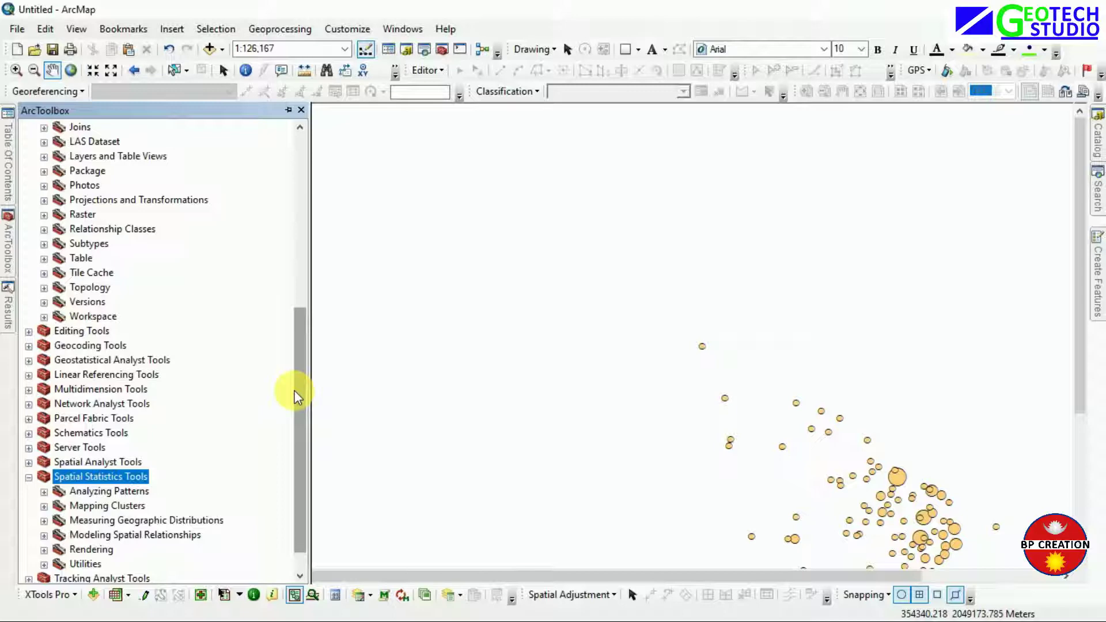
scroll(89, 496, "down", 1)
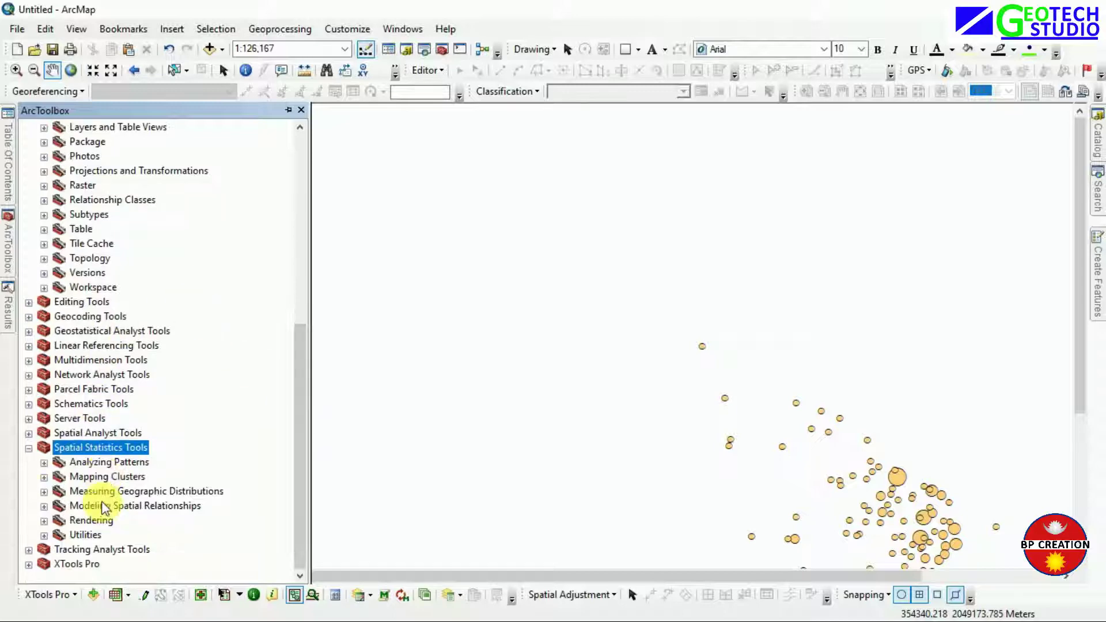
left_click(29, 448)
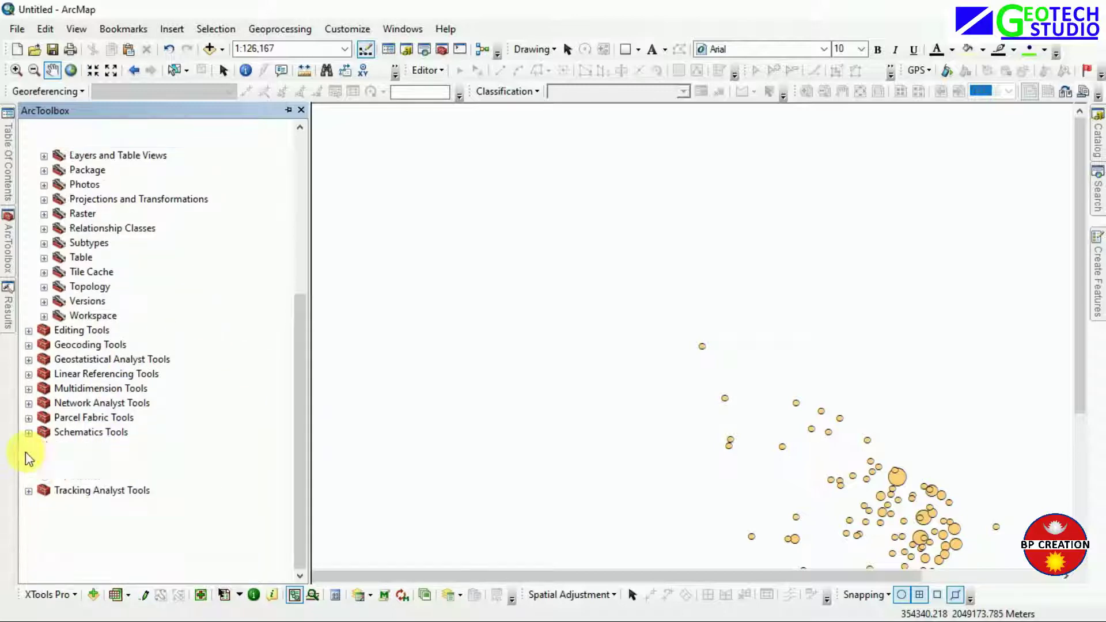
left_click(29, 535)
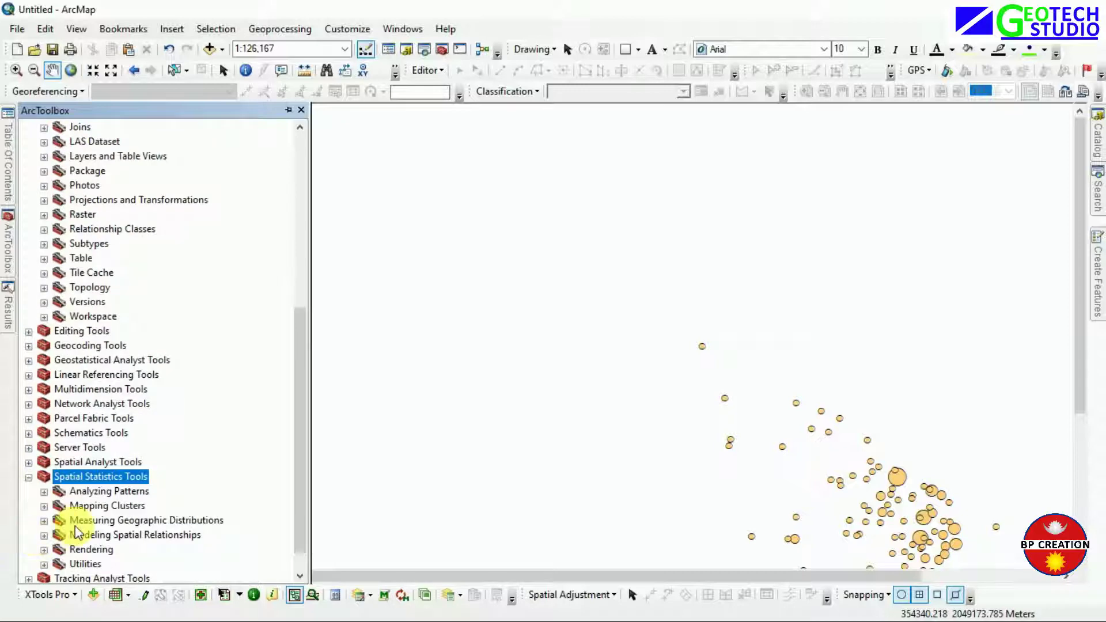
scroll(68, 522, "down", 1)
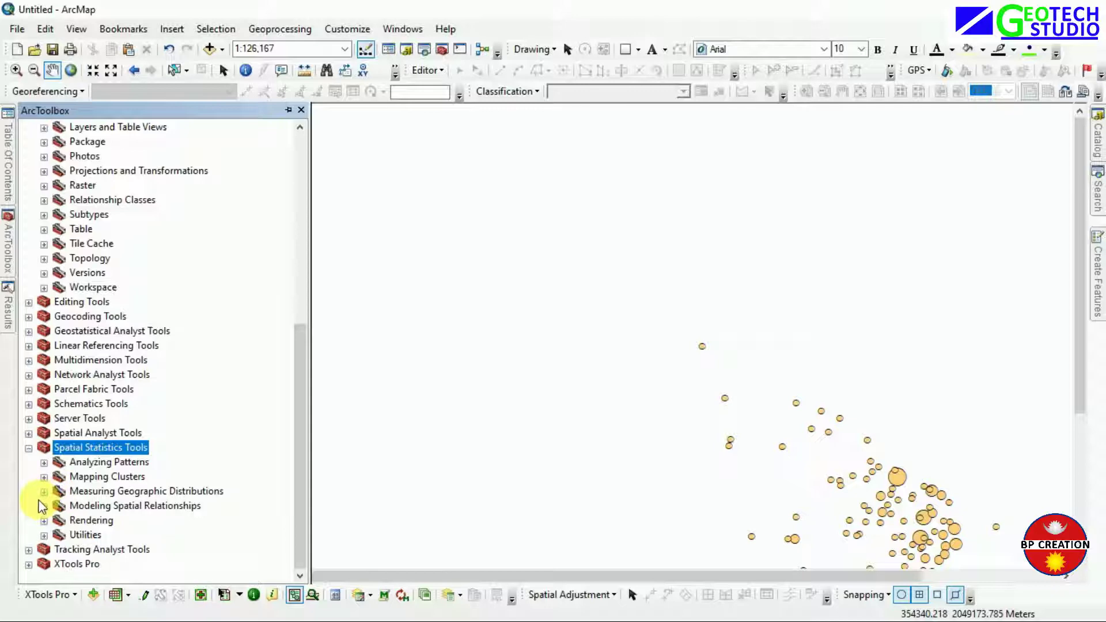
left_click(44, 478)
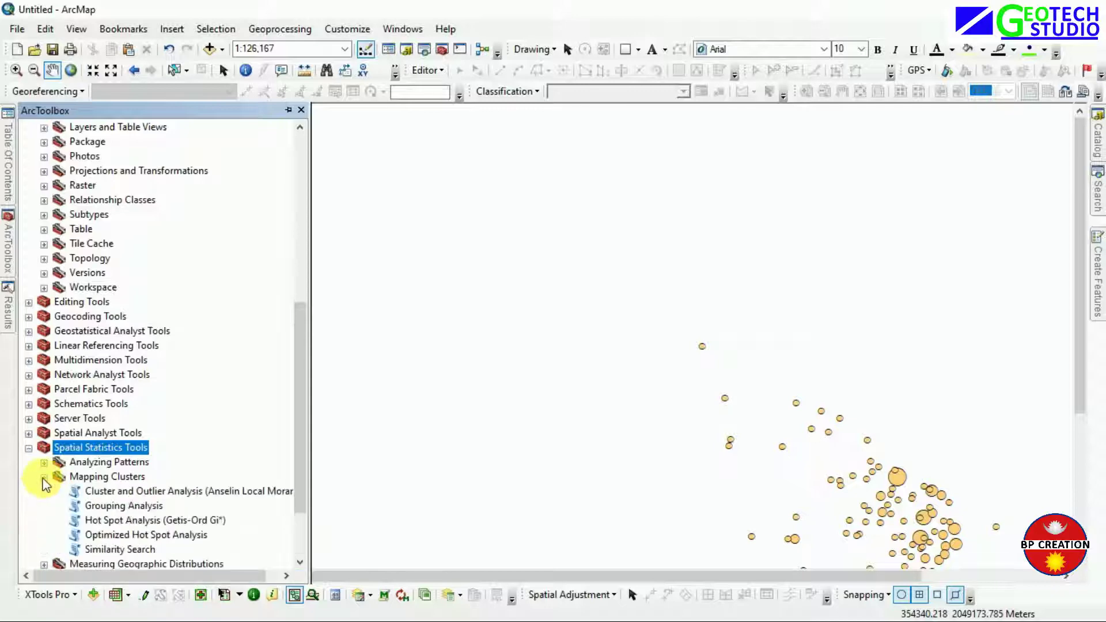
scroll(57, 501, "down", 1)
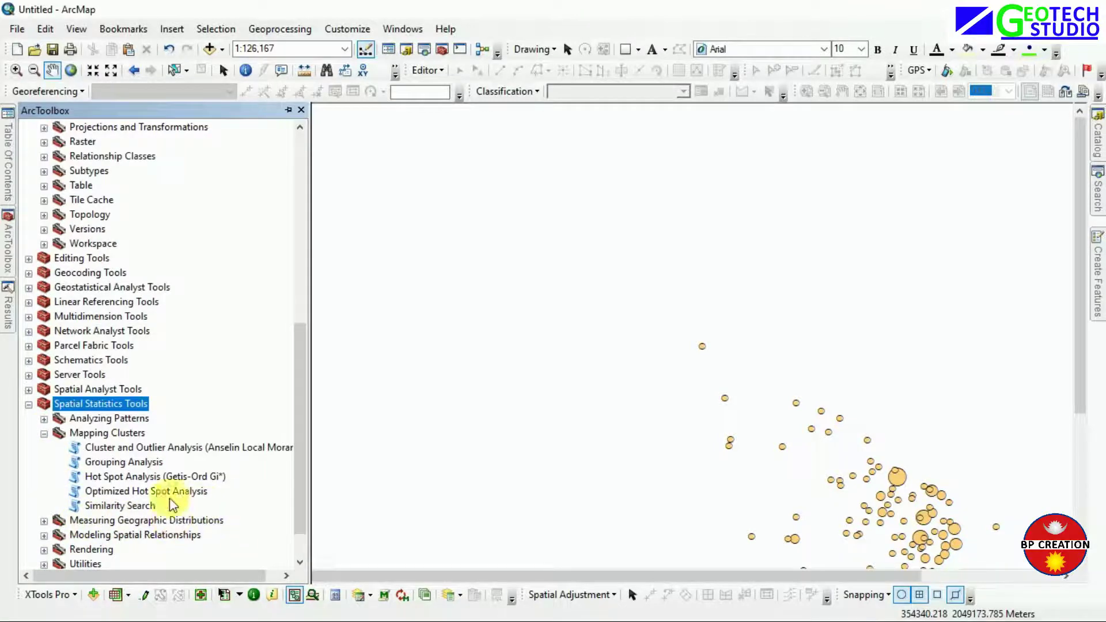
double_click(101, 494)
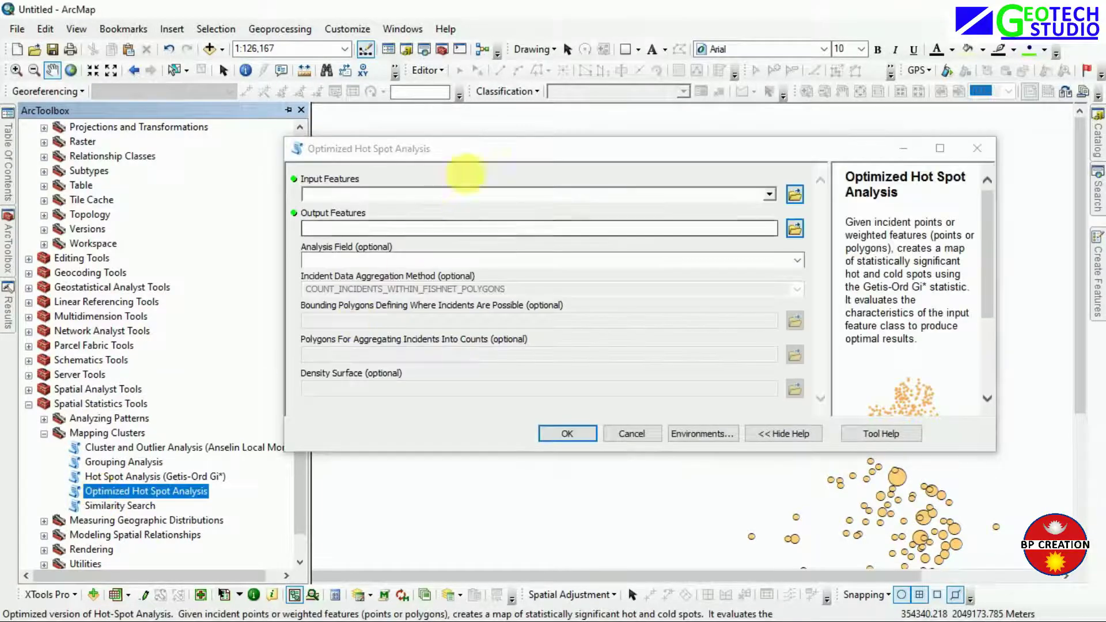
Run Optimized Hot Spot Analysis on Crime_Data_Projected_CopyFea13 using SNAP_NEARBY_INCIDENTS_TO_CREATE_WEIGHTED_POINTS, keeping the default output Crime_Data_Projected_CopyFea14 in Default.gdb
left_click(770, 195)
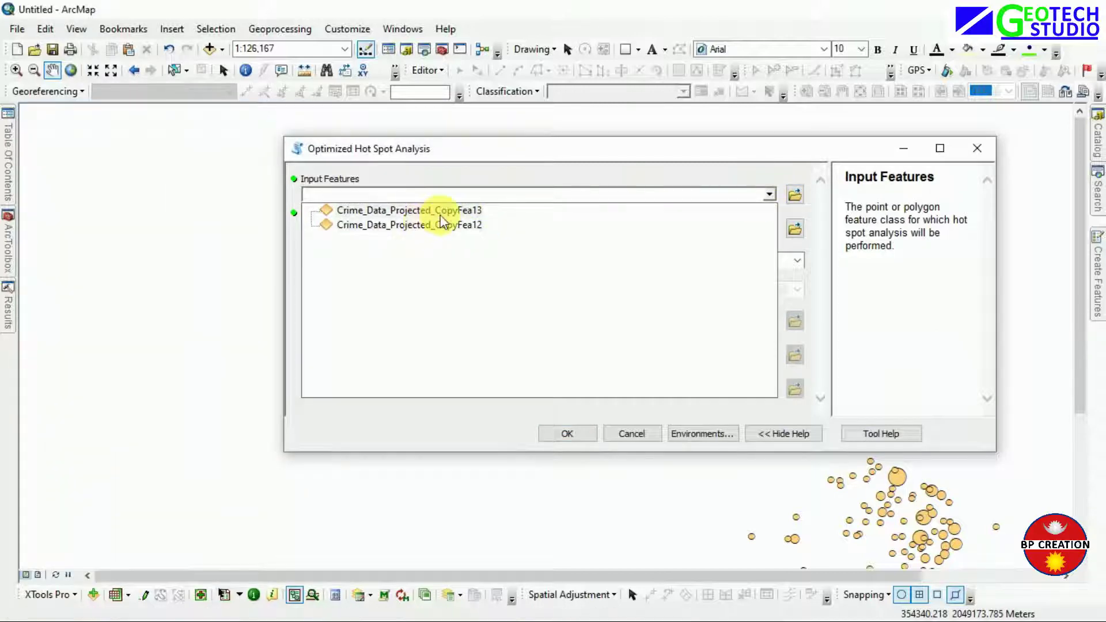
left_click(443, 211)
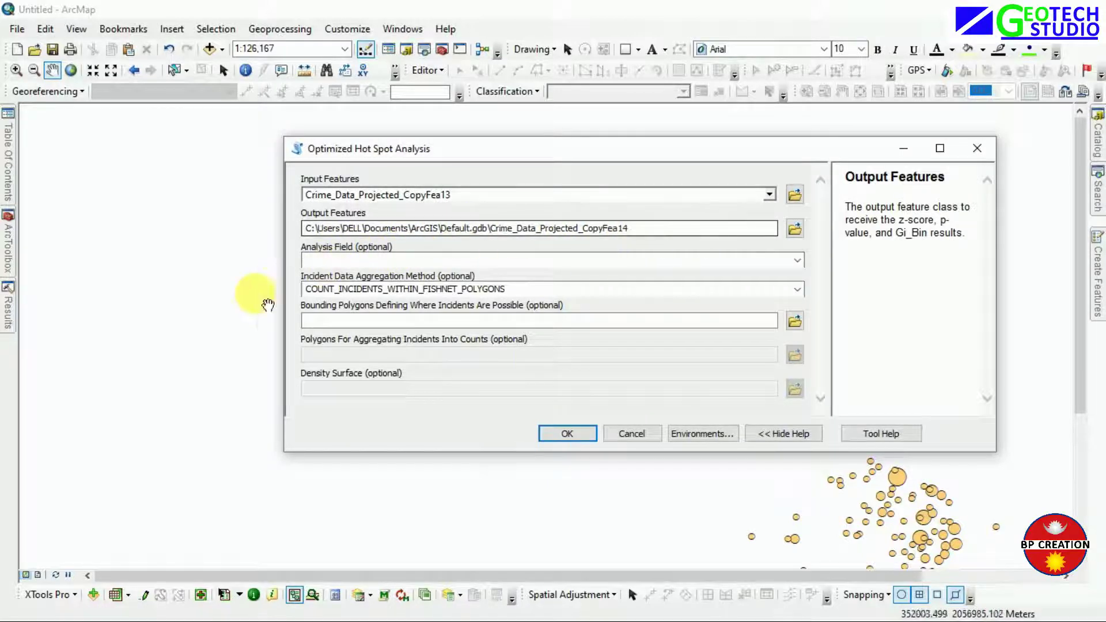
left_click(553, 290)
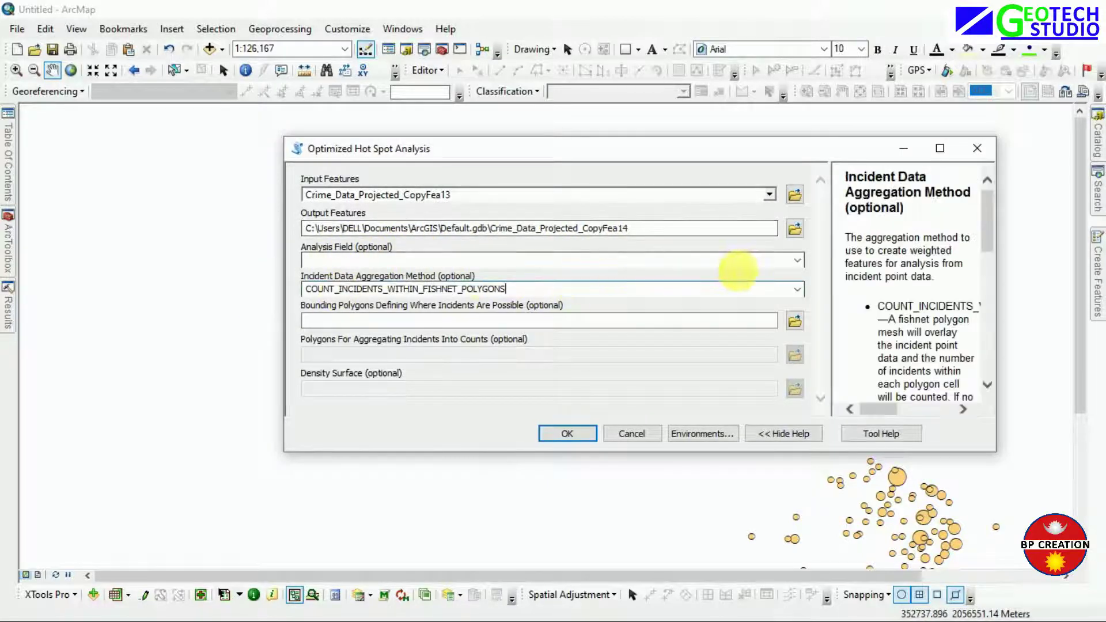
left_click(798, 289)
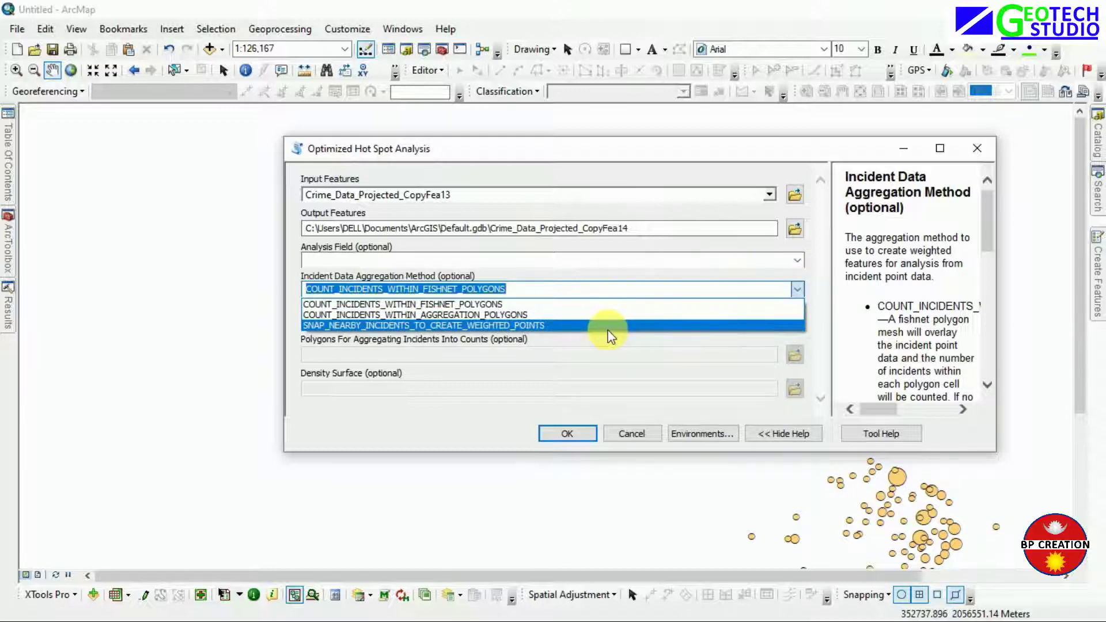
left_click(609, 326)
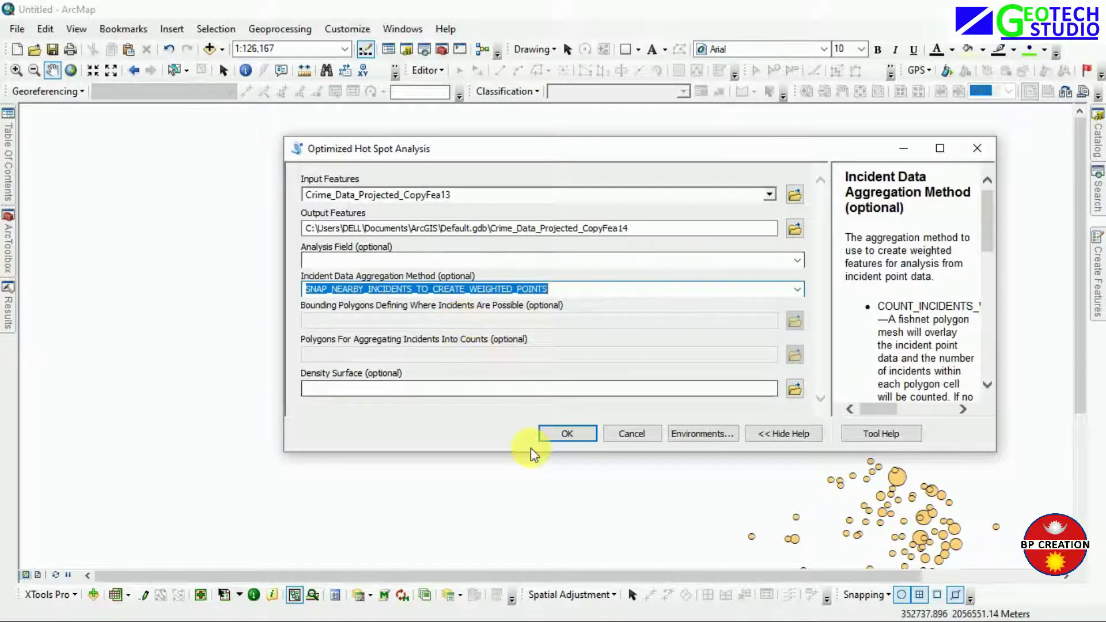
left_click(567, 436)
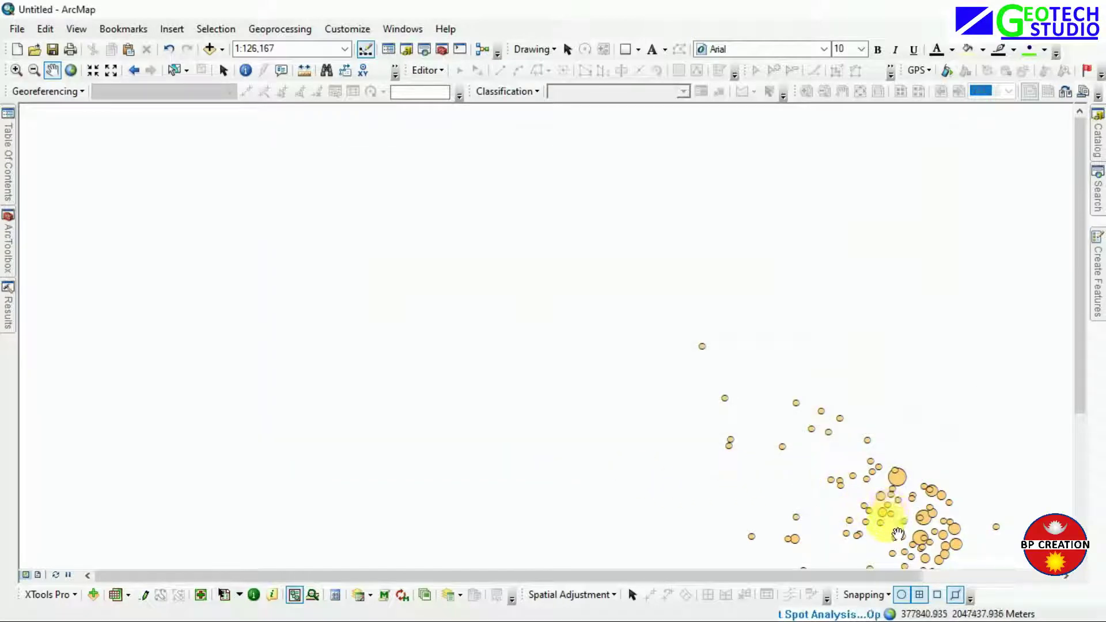
Dock the table of contents and compare the map with the Crime_Data_Projected_CopyFea14 layer switched off and back on
left_click_drag(900, 532, 583, 323)
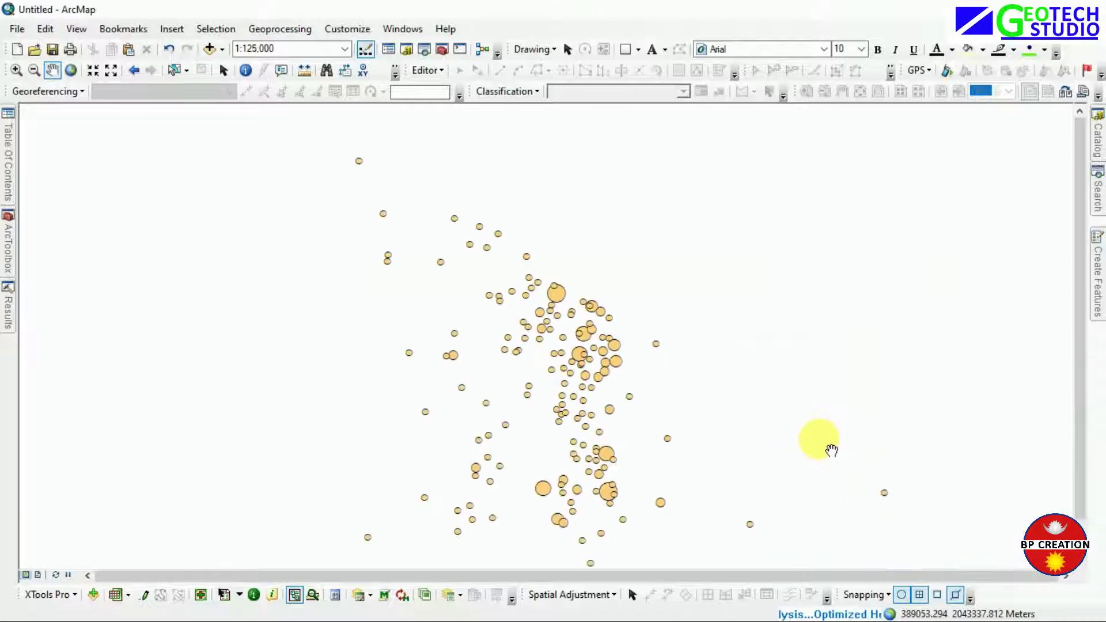
left_click_drag(610, 449, 640, 416)
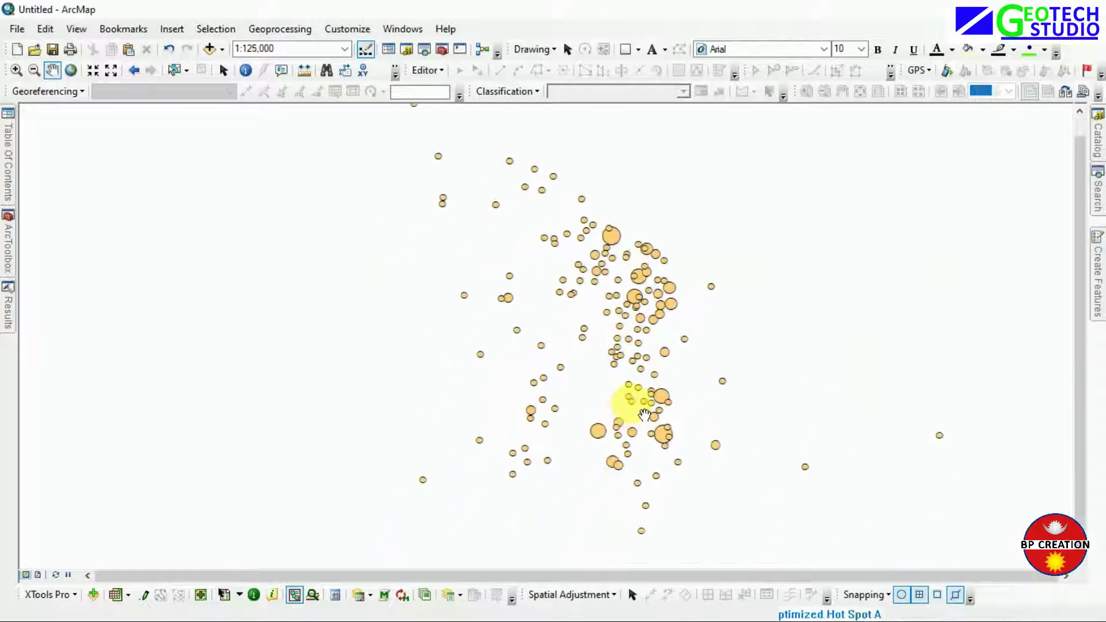
mouse_move(4, 306)
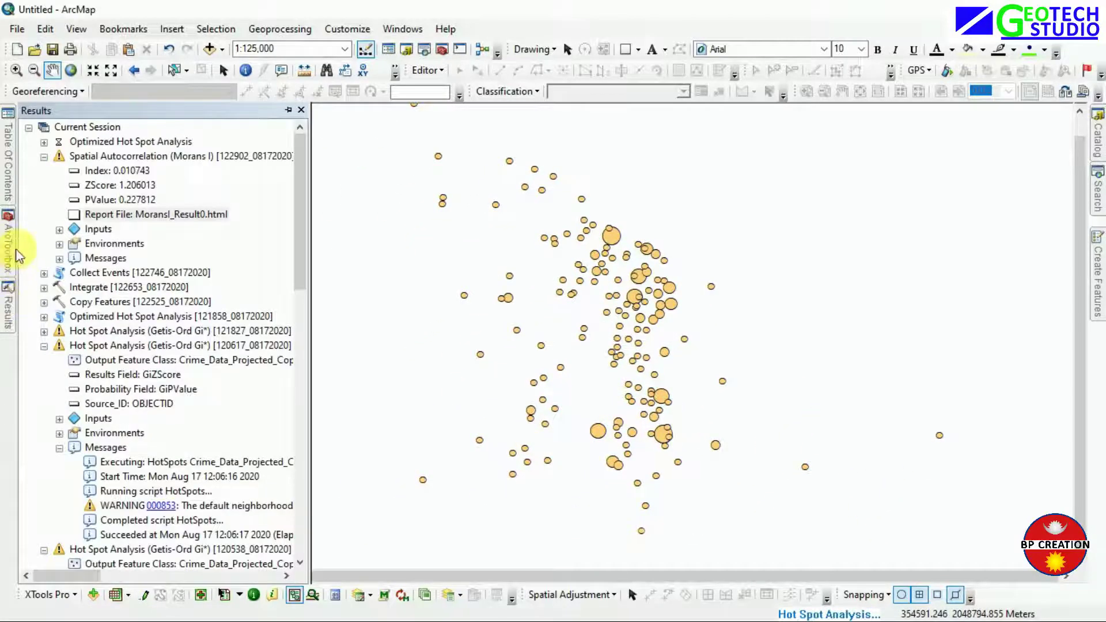
mouse_move(5, 159)
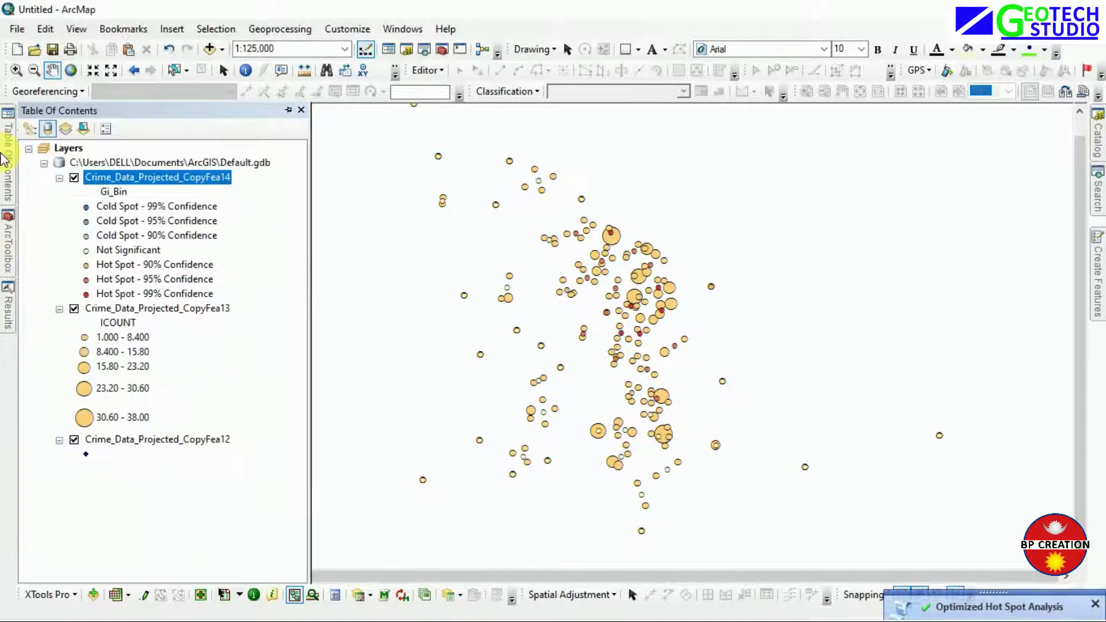
left_click(288, 110)
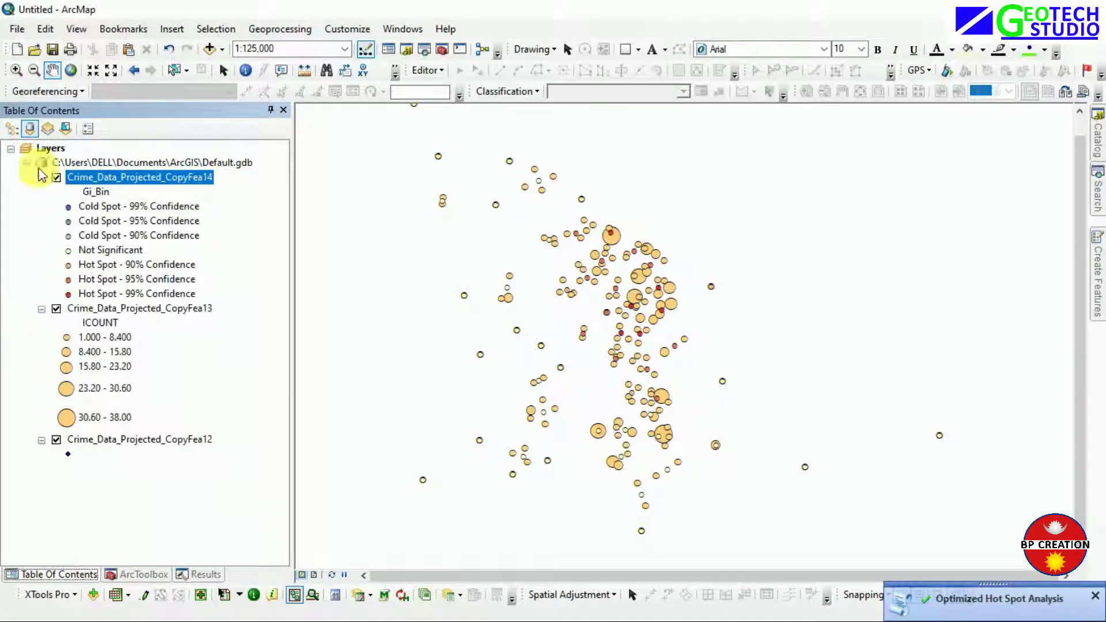
left_click(56, 177)
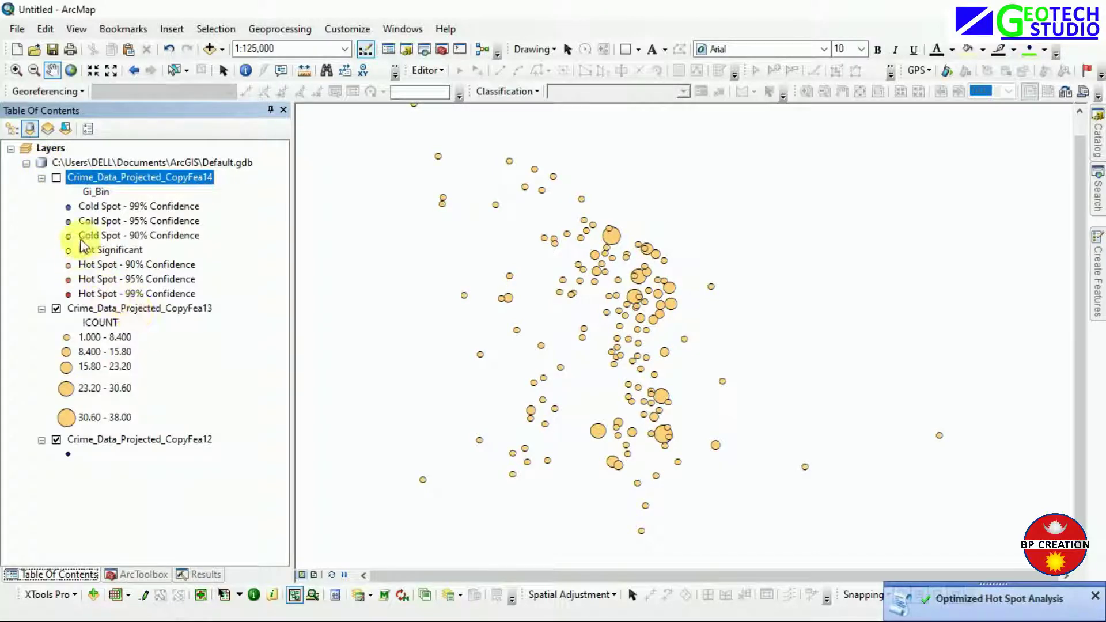
left_click(56, 177)
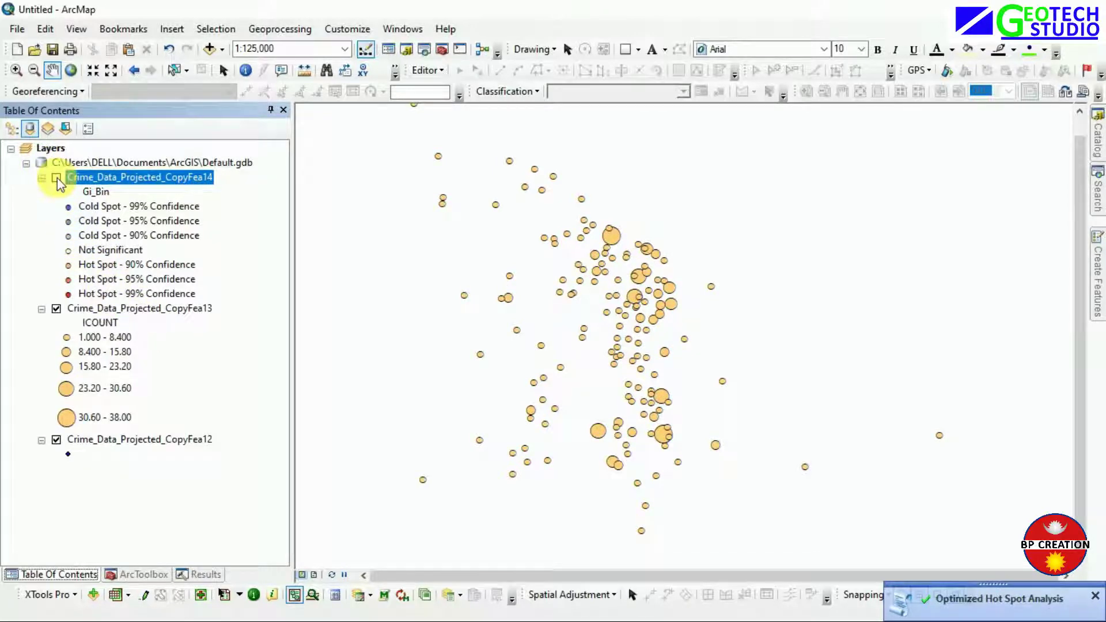
Hide the Crime_Data_Projected_CopyFea13 layer, and open the IDW tool from the Interpolation toolset of Spatial Analyst Tools
left_click(56, 309)
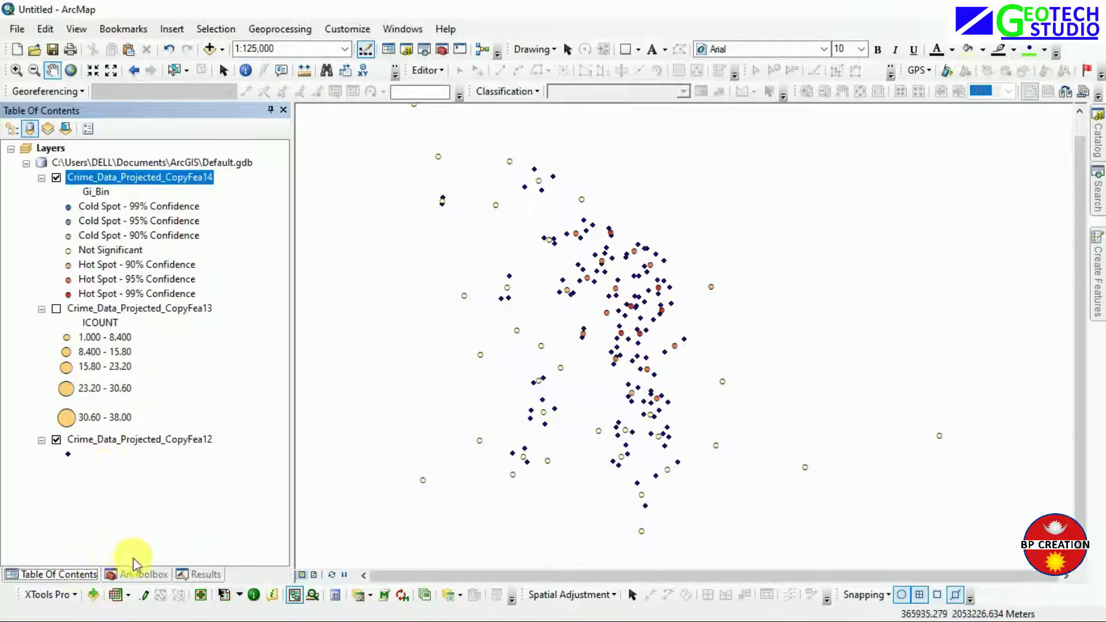
left_click(141, 575)
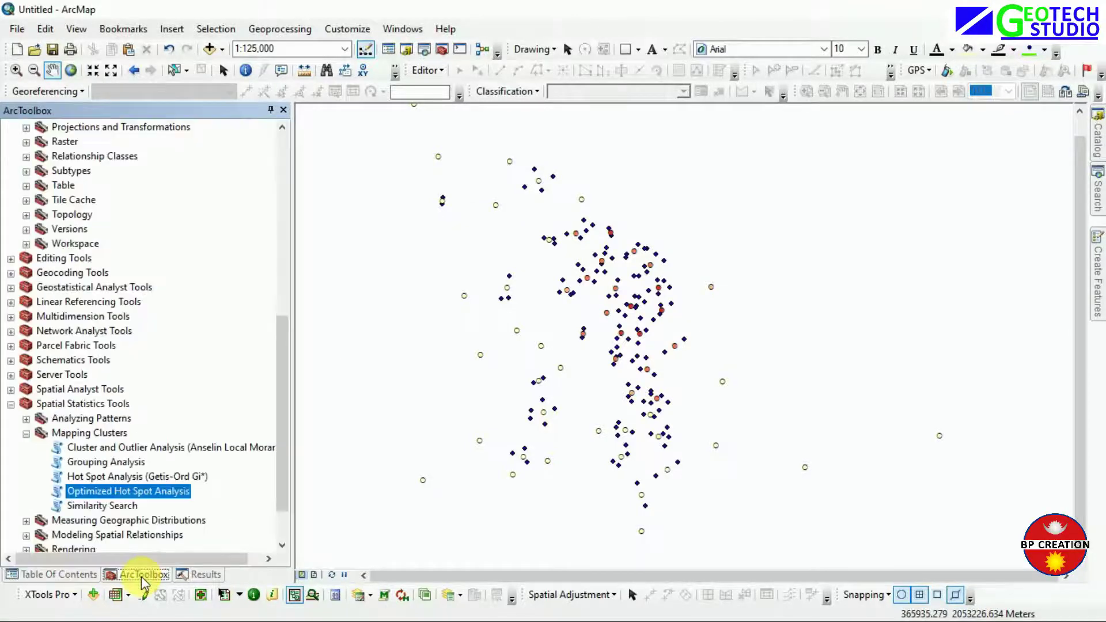
left_click(10, 404)
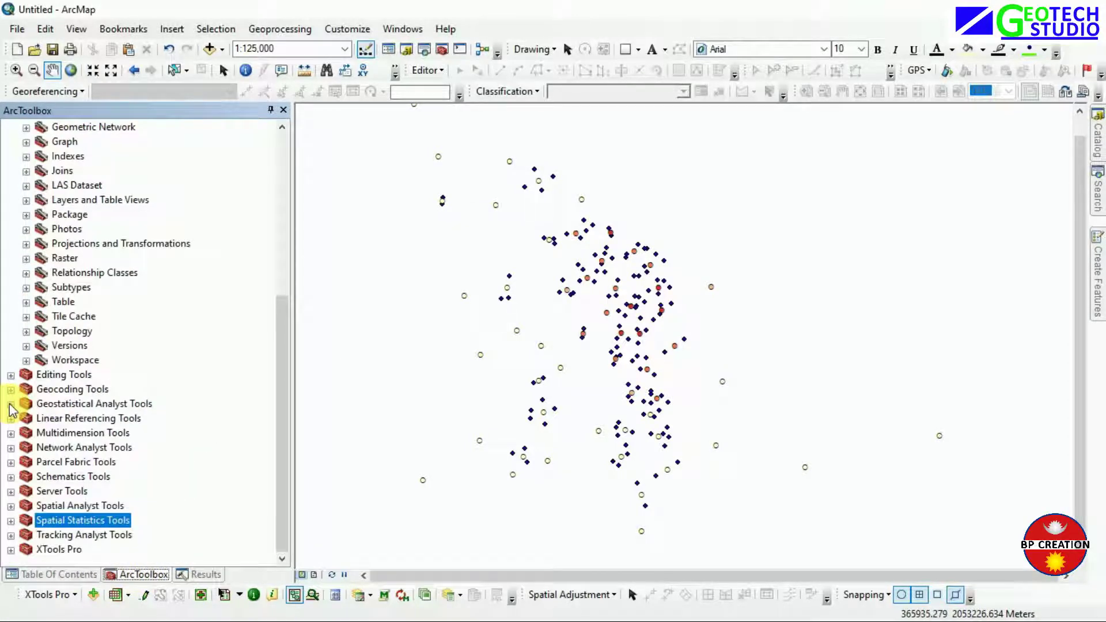
left_click(10, 506)
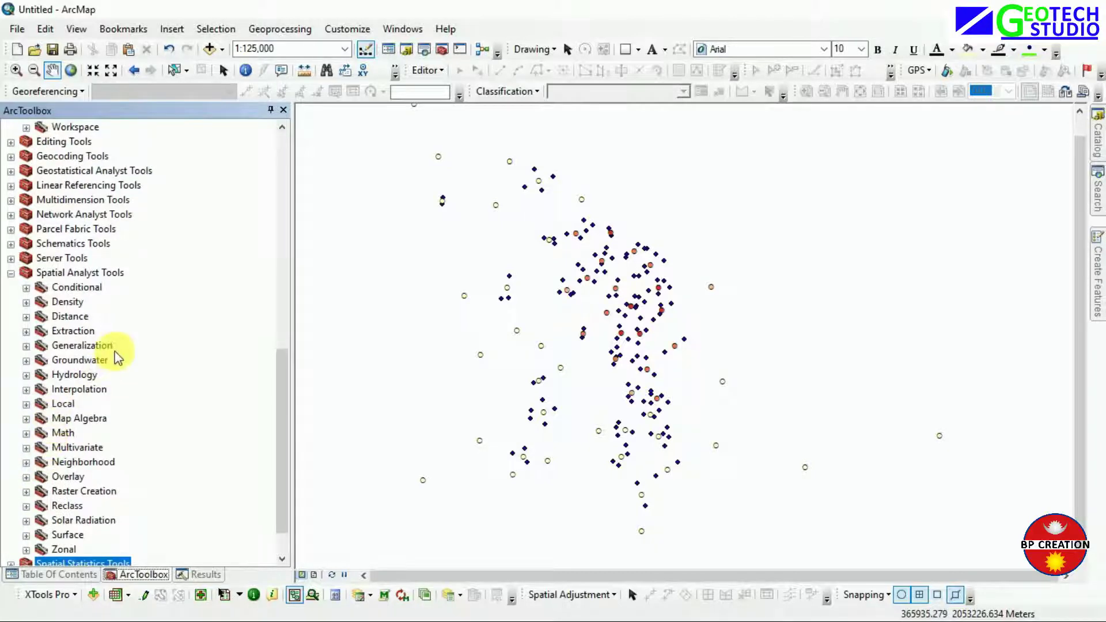
left_click(25, 390)
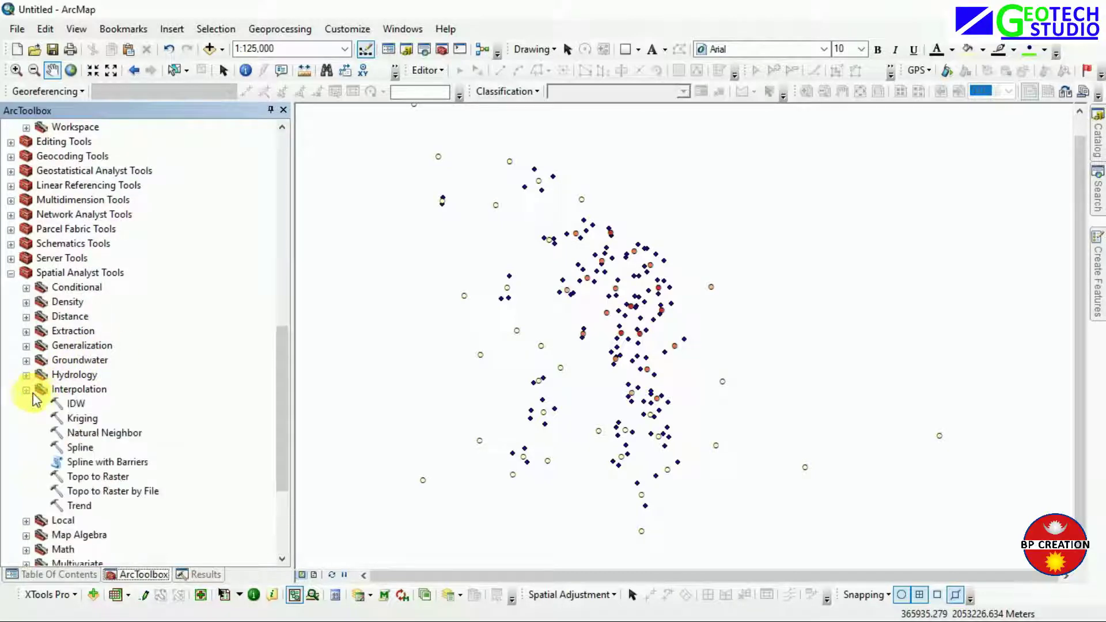
left_click(75, 404)
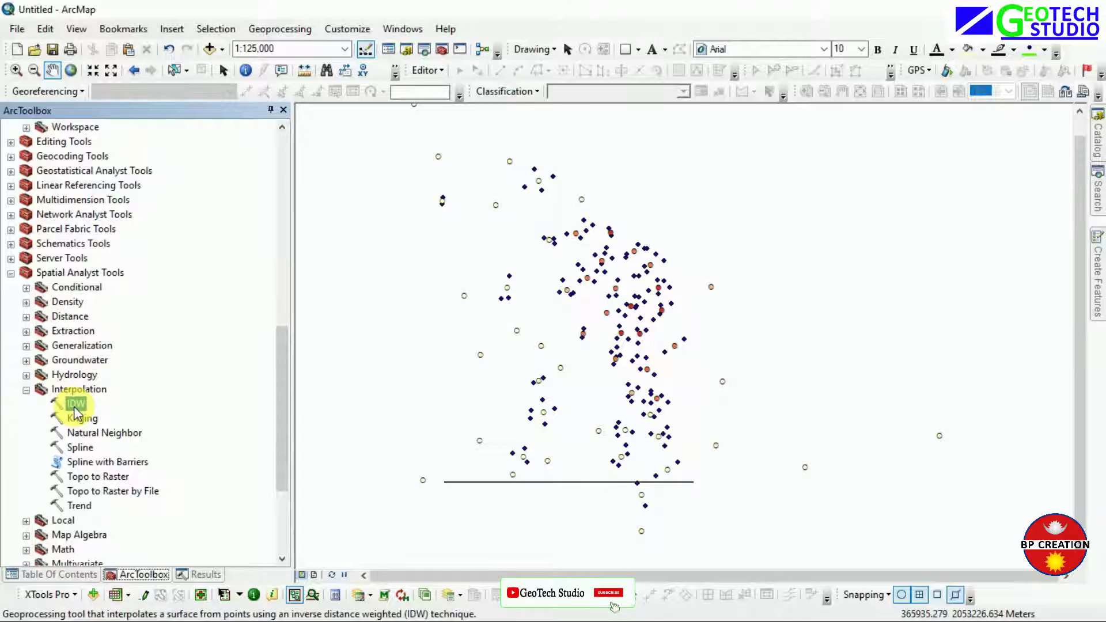
double_click(75, 404)
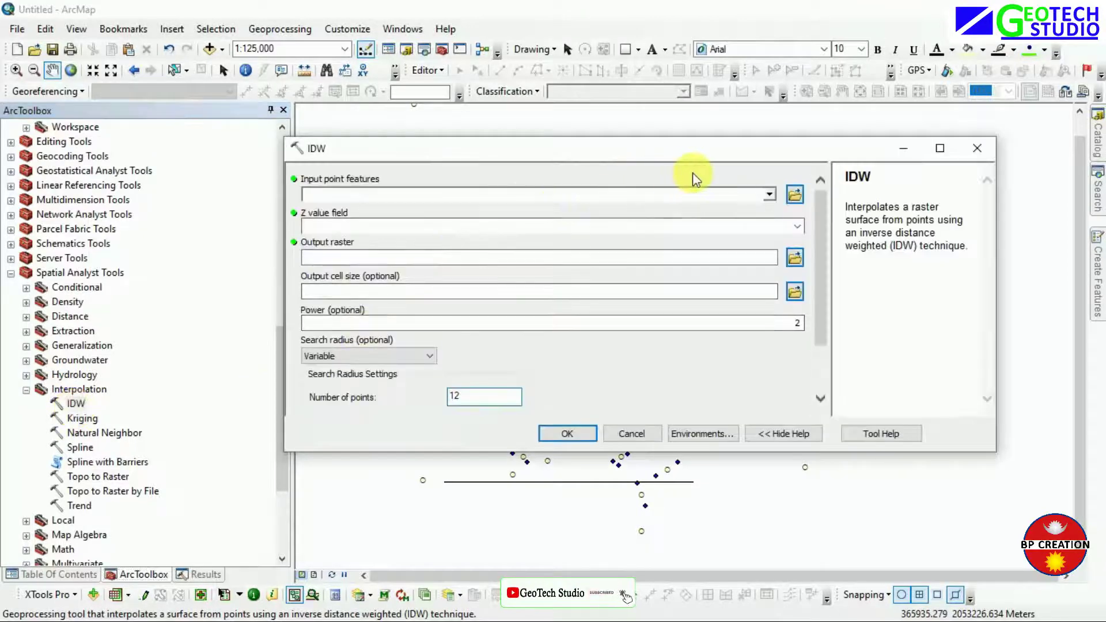
Set the IDW input point features to Crime_Data_Projected_CopyFea14 and the Z value field to GiZScore
left_click(770, 196)
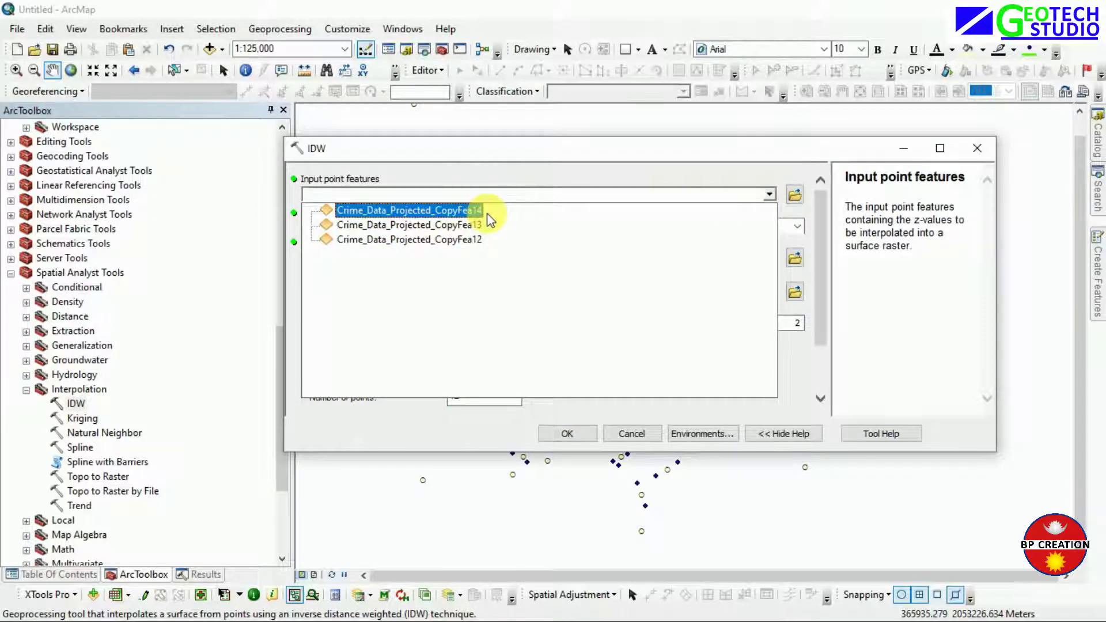
left_click(471, 211)
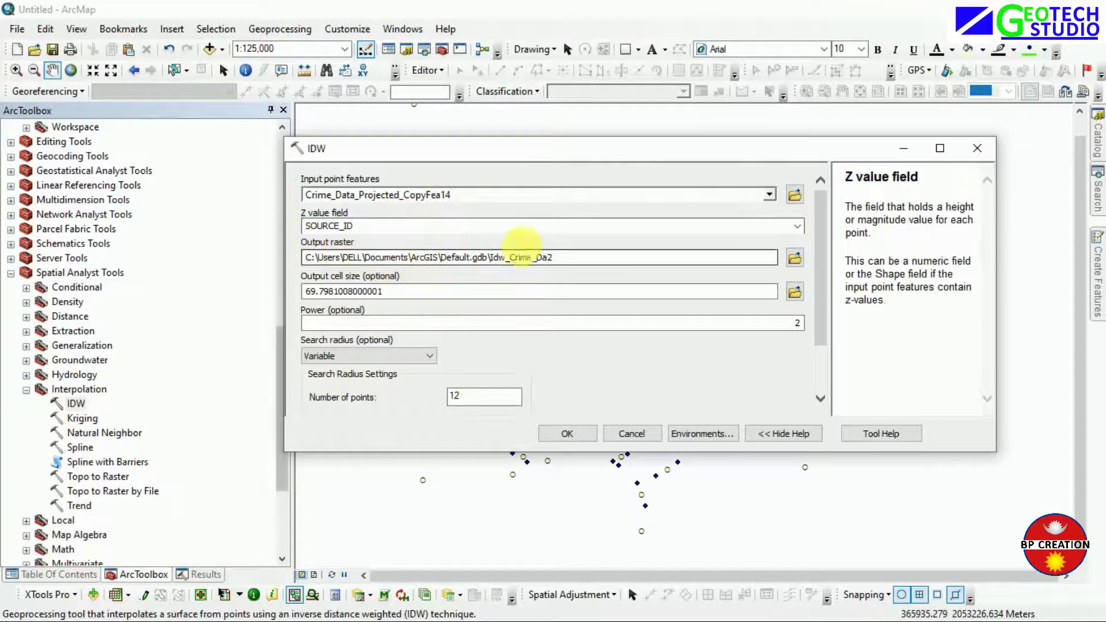
left_click(797, 226)
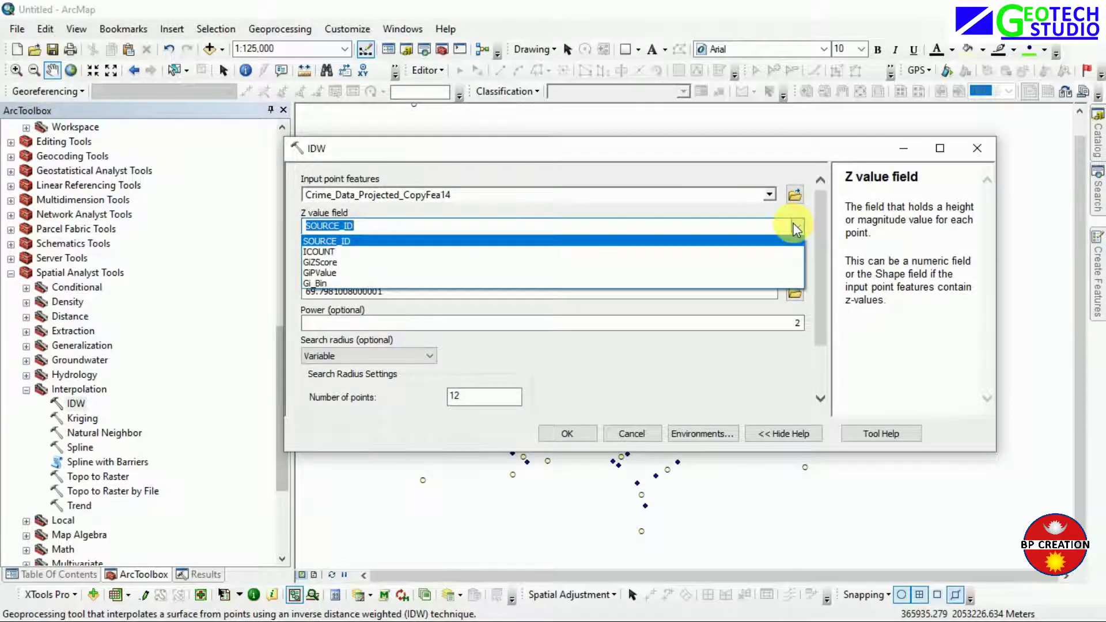
left_click(437, 263)
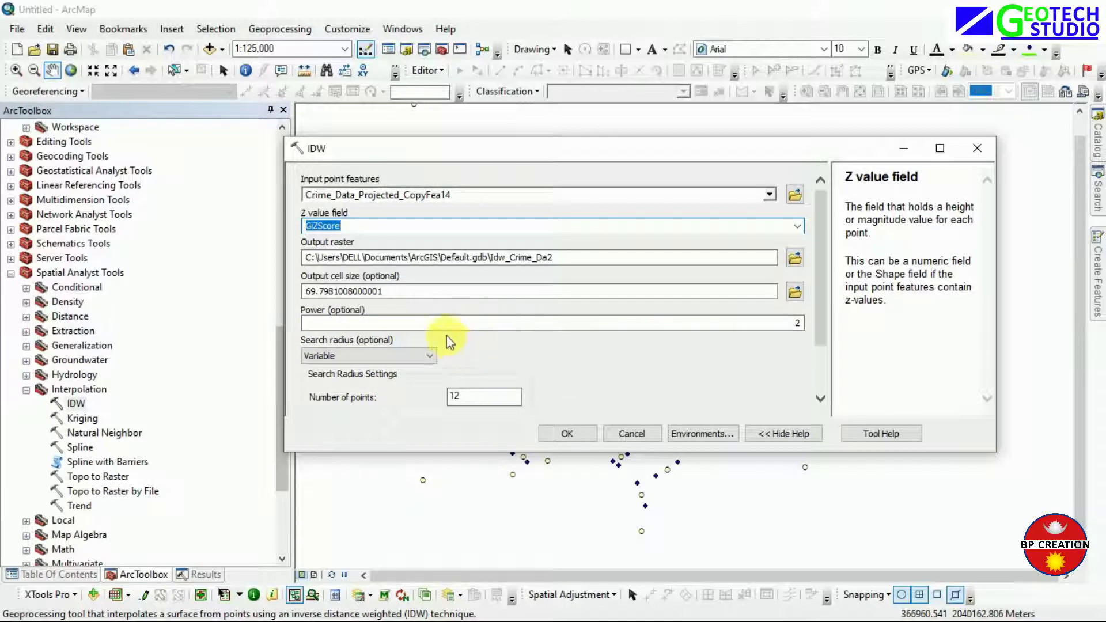
Run IDW with 827 search points and an output cell size of 30, keeping the default output raster Idw_Crime_Da2
left_click(467, 396)
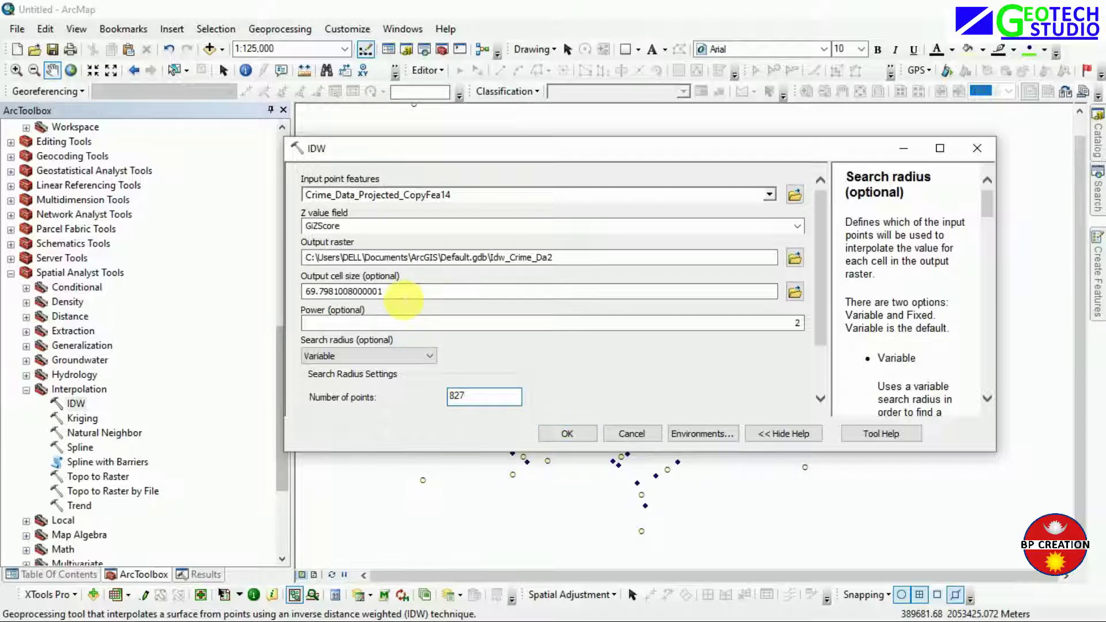
left_click_drag(403, 299, 294, 308)
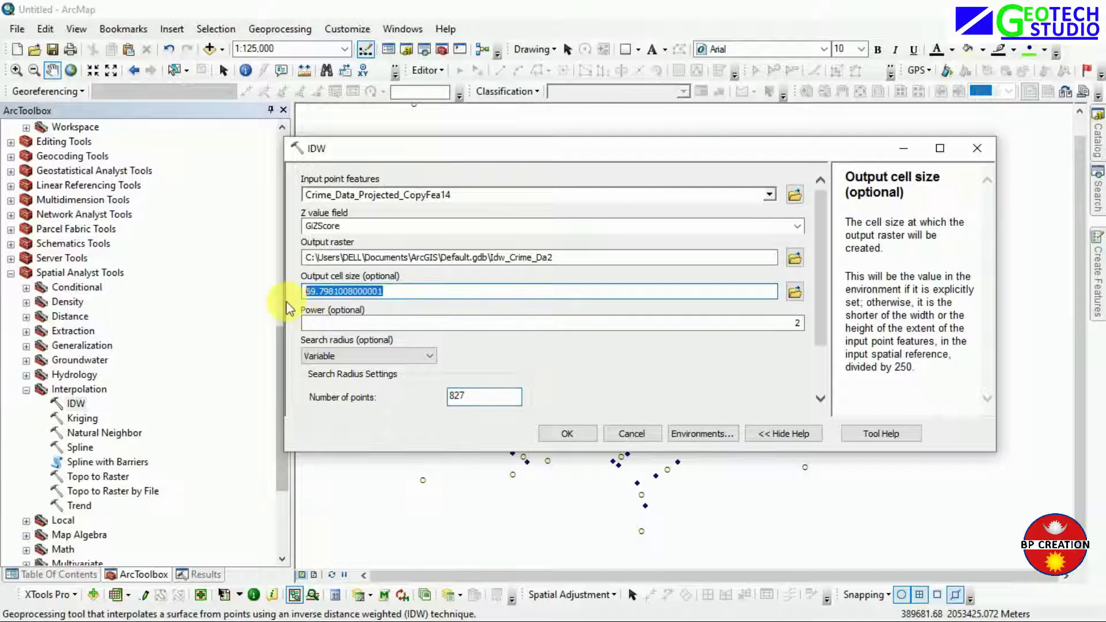
type("3")
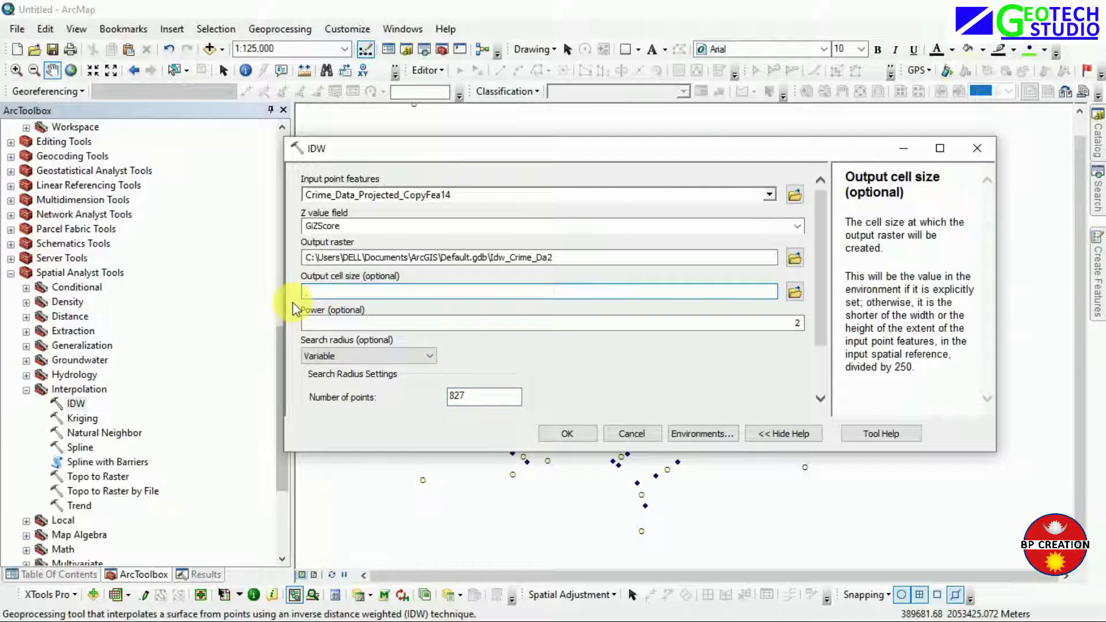
type("30")
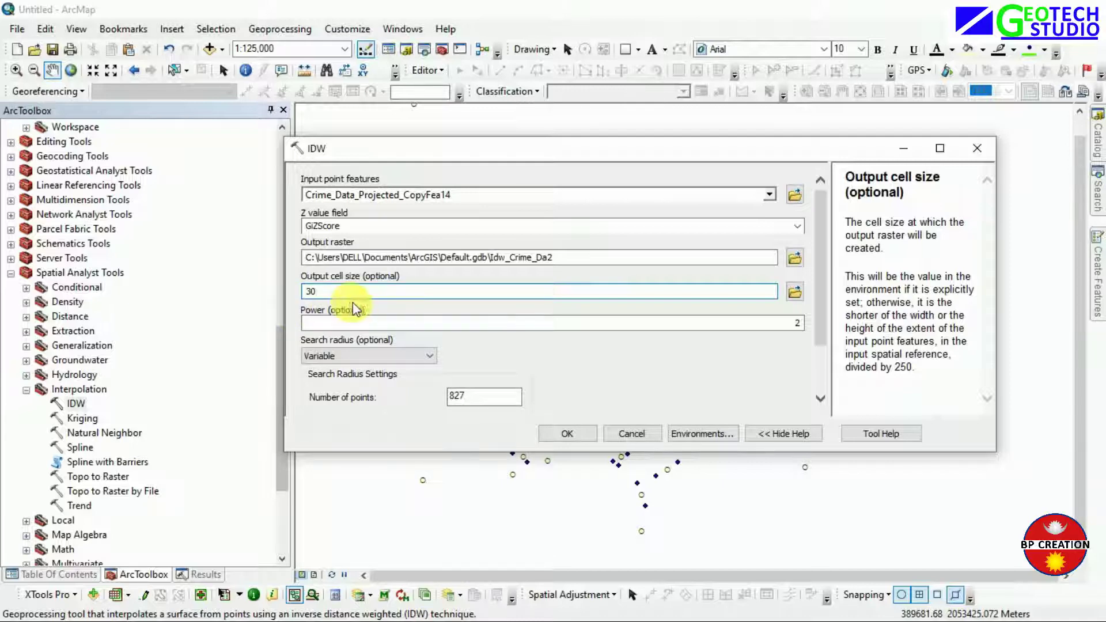
left_click(559, 434)
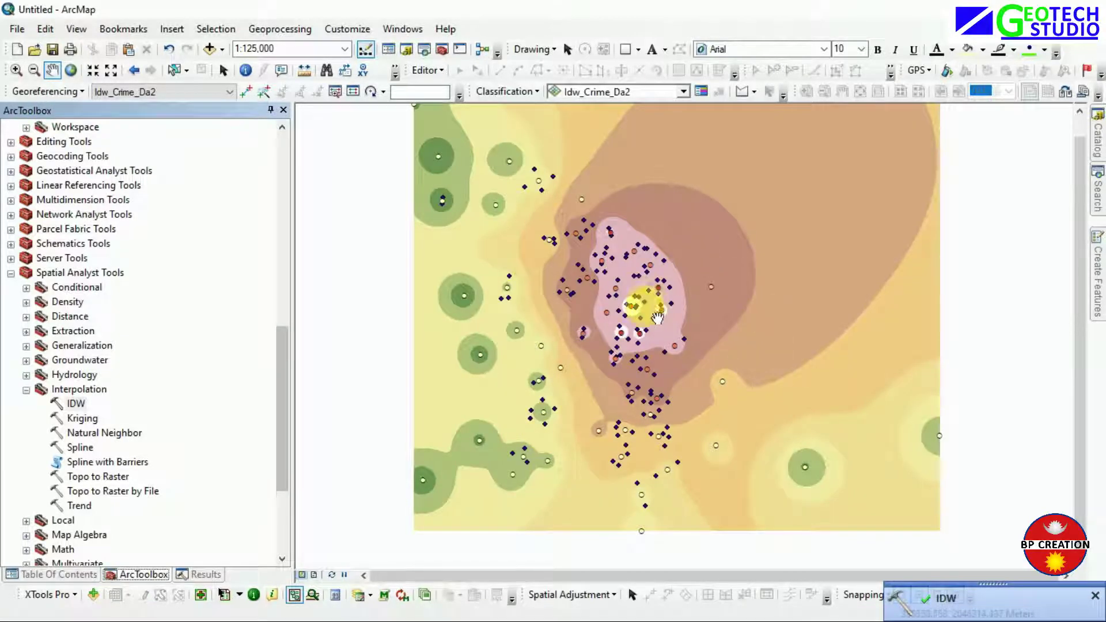
scroll(642, 308, "up", 1)
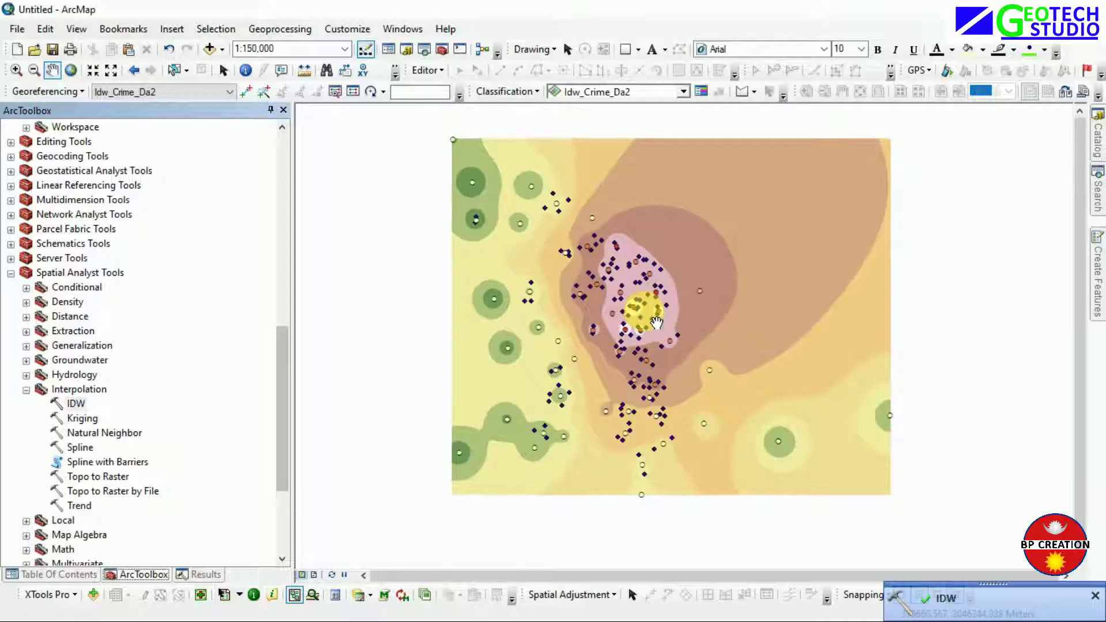
scroll(657, 323, "up", 1)
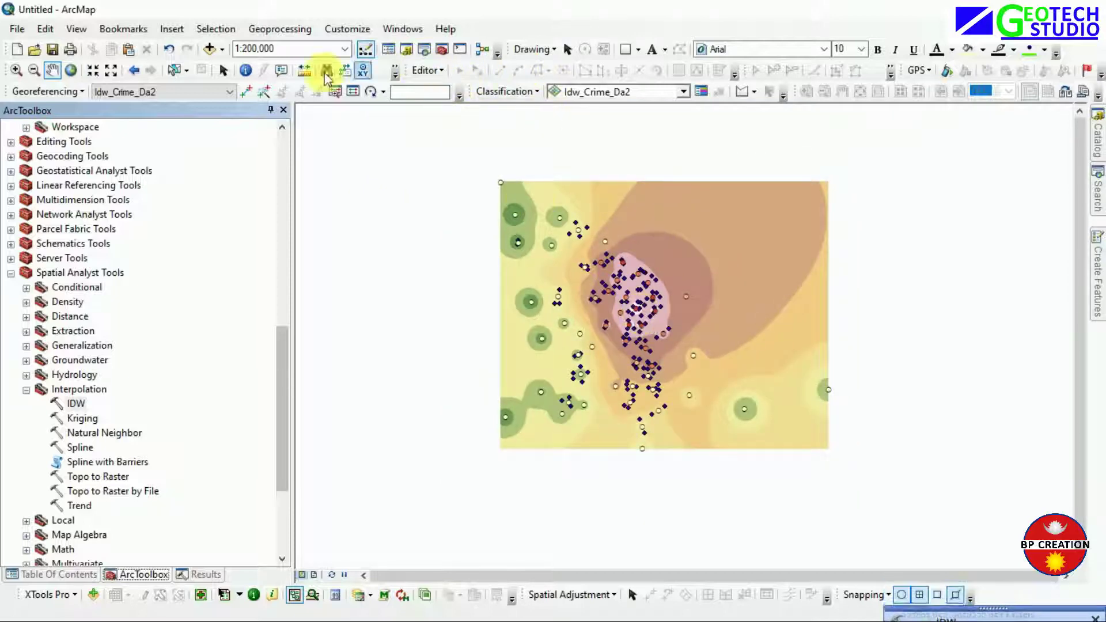
Auto-hide the docked windows and dock the table of contents again to show the class legend of Idw_Crime_Da2
left_click(270, 110)
mouse_move(8, 242)
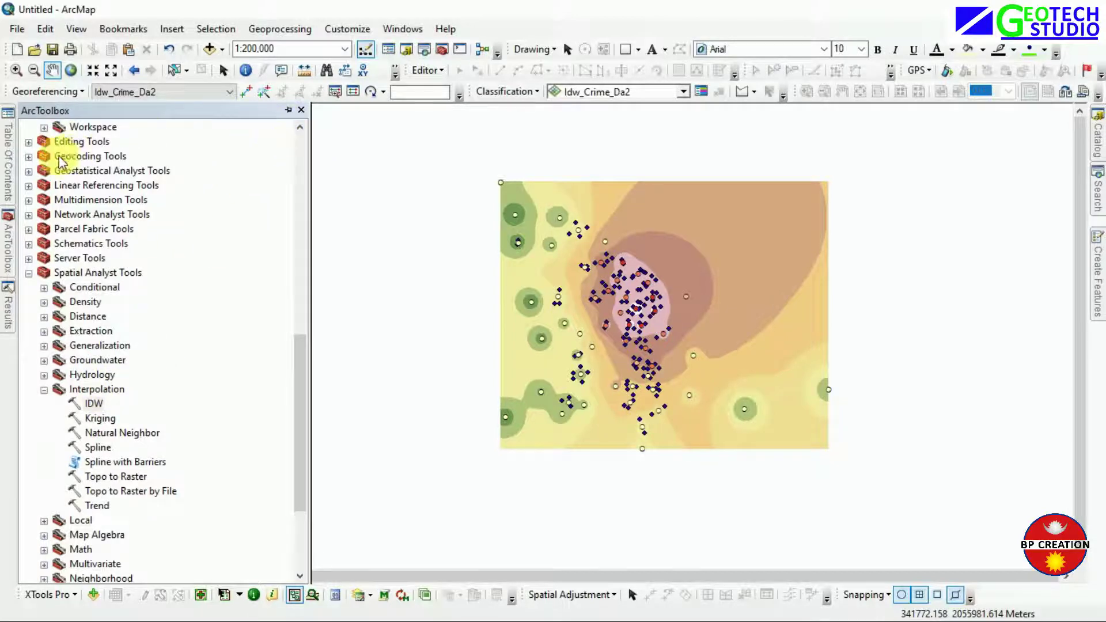
left_click(8, 151)
left_click(289, 110)
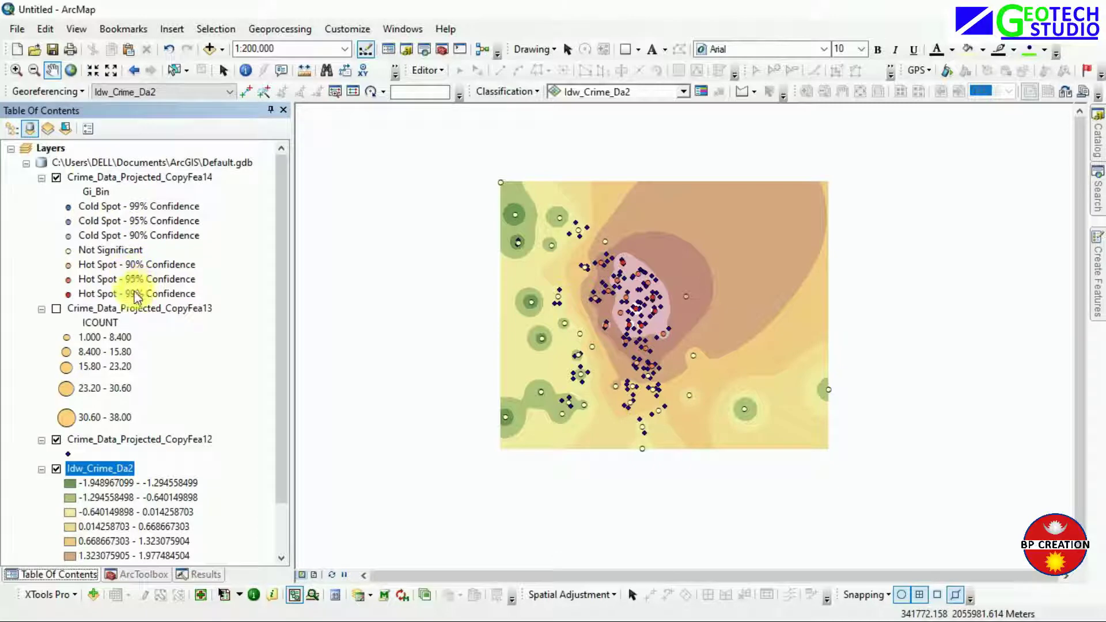
Open the attribute table of Crime_Data_Projected_CopyFea14 and highlight the GiZScore and GiPValue columns together to examine them
right_click(93, 179)
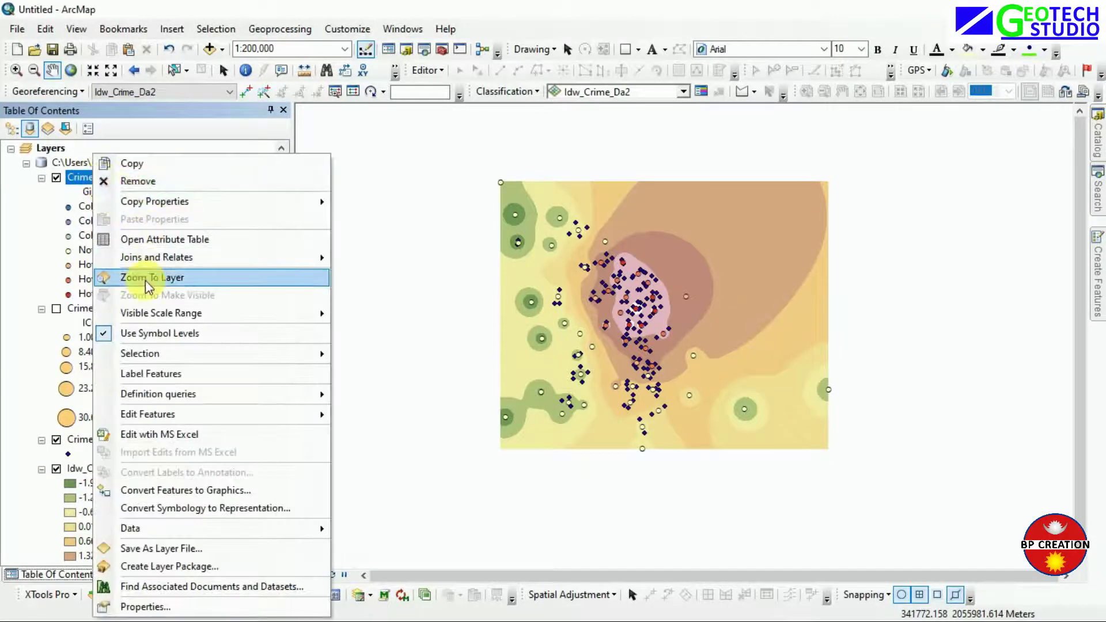
left_click(160, 240)
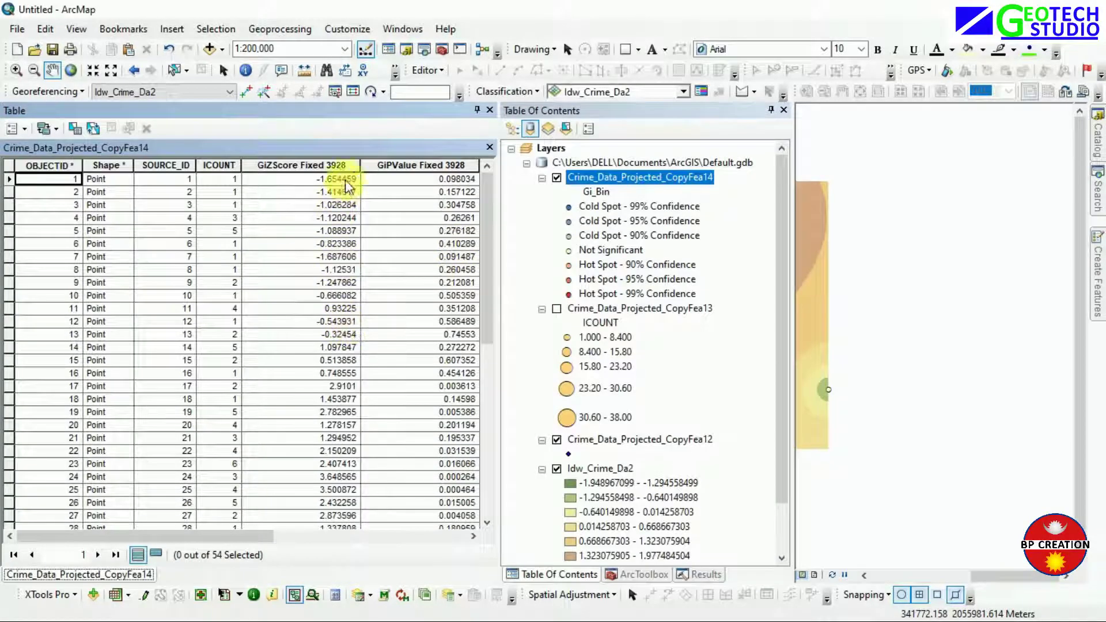
left_click(282, 165)
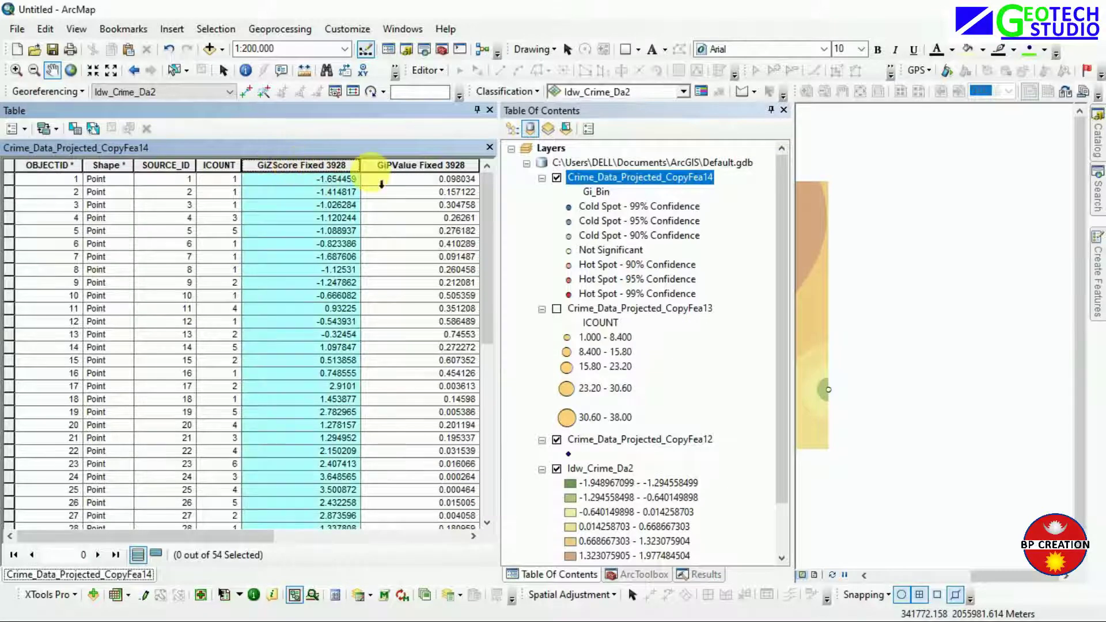
left_click(420, 166, "ctrl")
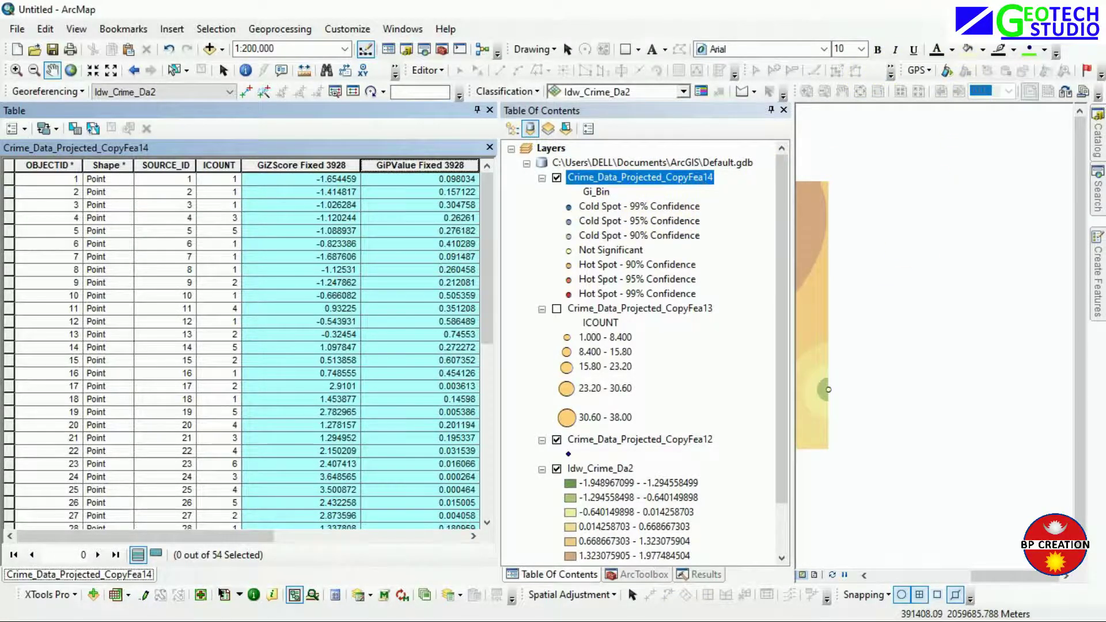
Switch to Chrome and examine the Spatial Autocorrelation Report, including the critical values, Global Moran's I Summary and Dataset Information
left_click(1040, 9)
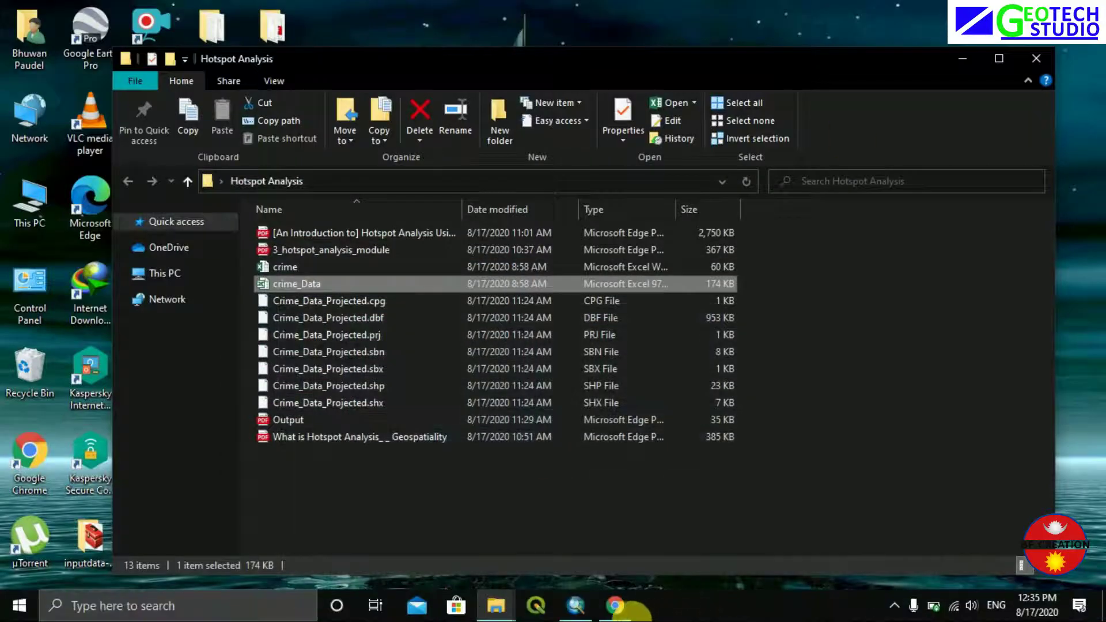
mouse_move(608, 619)
left_click(630, 554)
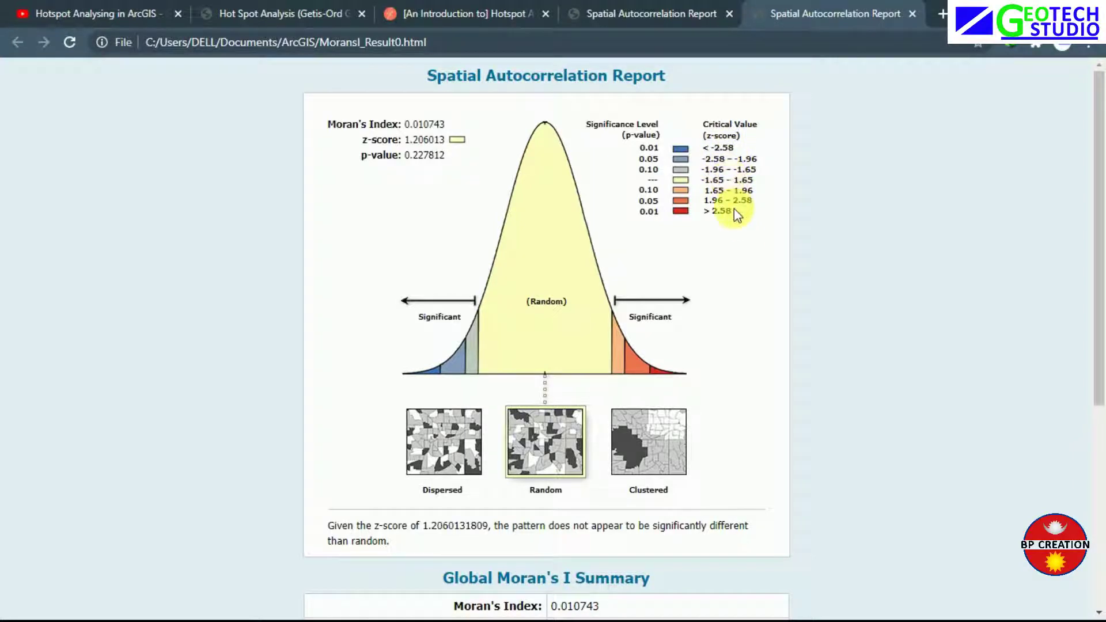
scroll(732, 231, "down", 5)
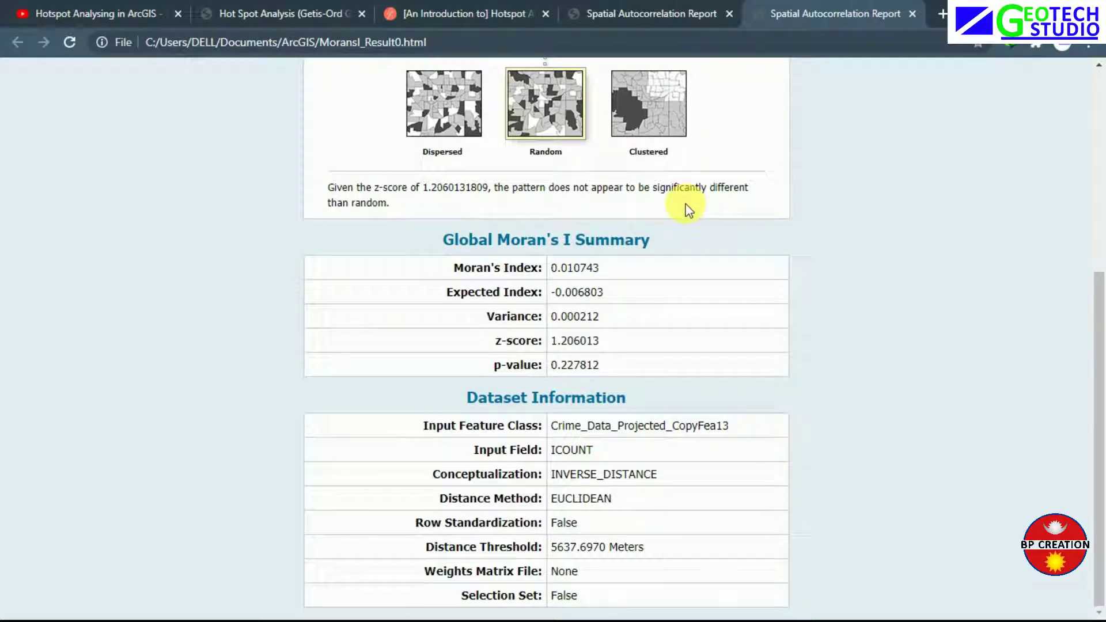
Switch back to ArcMap and close the attribute table of Crime_Data_Projected_CopyFea14
key("super+d")
left_click(580, 604)
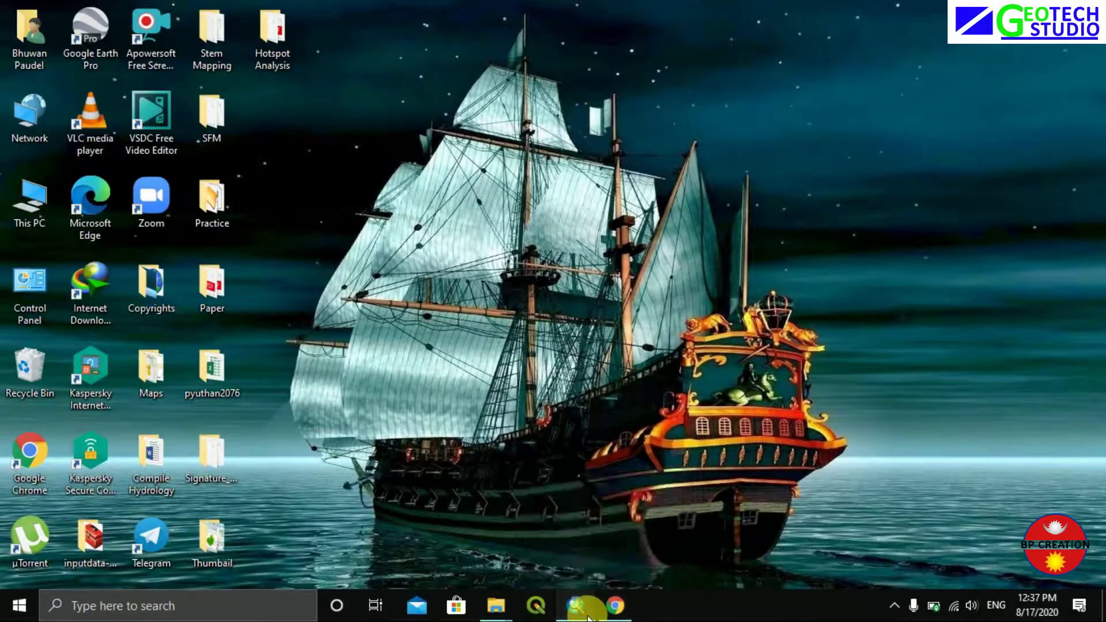
left_click(588, 616)
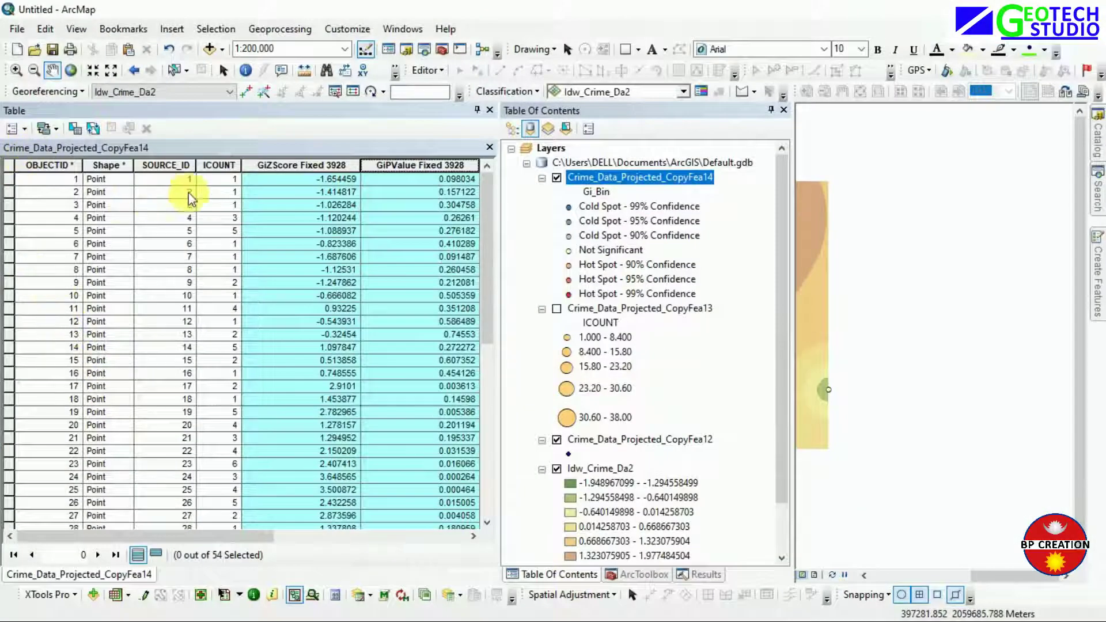
left_click(490, 147)
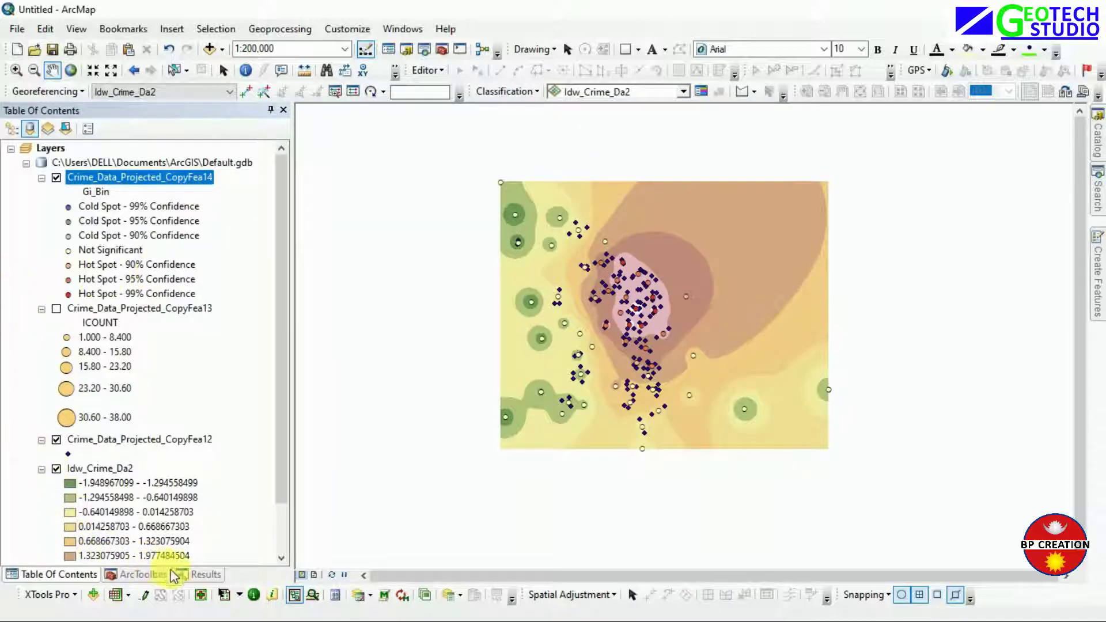
Open the MoransI_Result0.html report from the Spatial Autocorrelation geoprocessing results to review it, and return to ArcMap
left_click(202, 575)
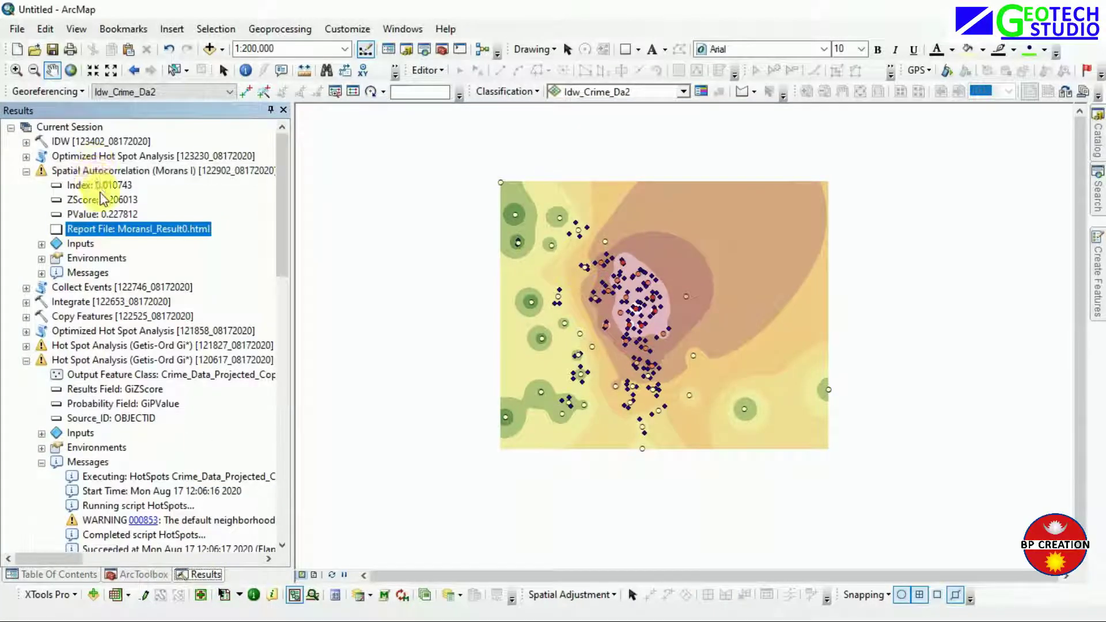
double_click(112, 233)
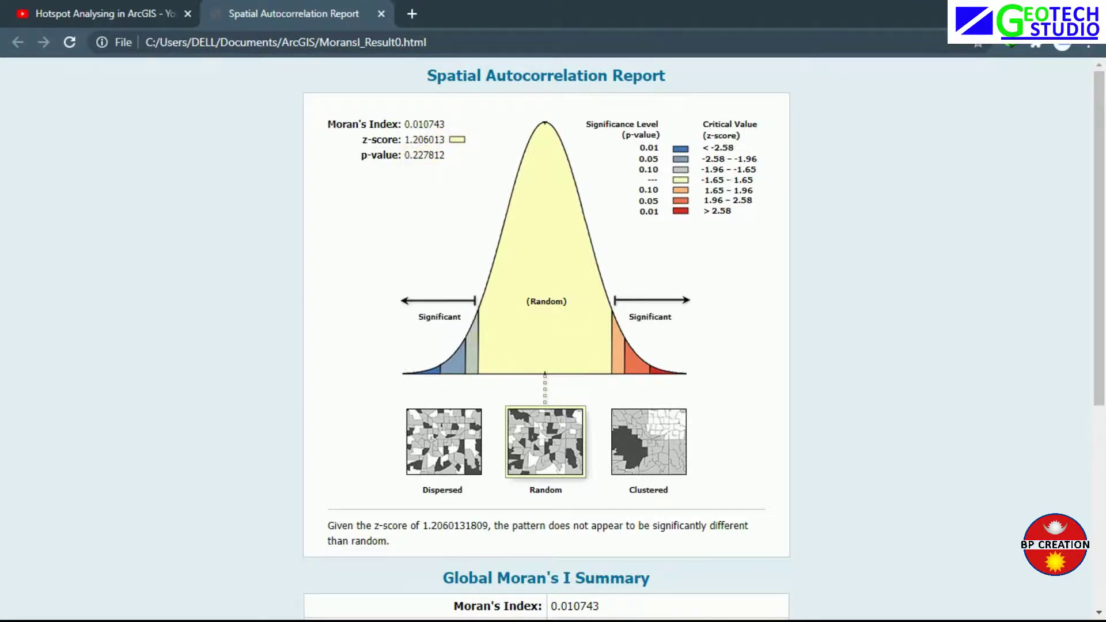
key("alt+Tab")
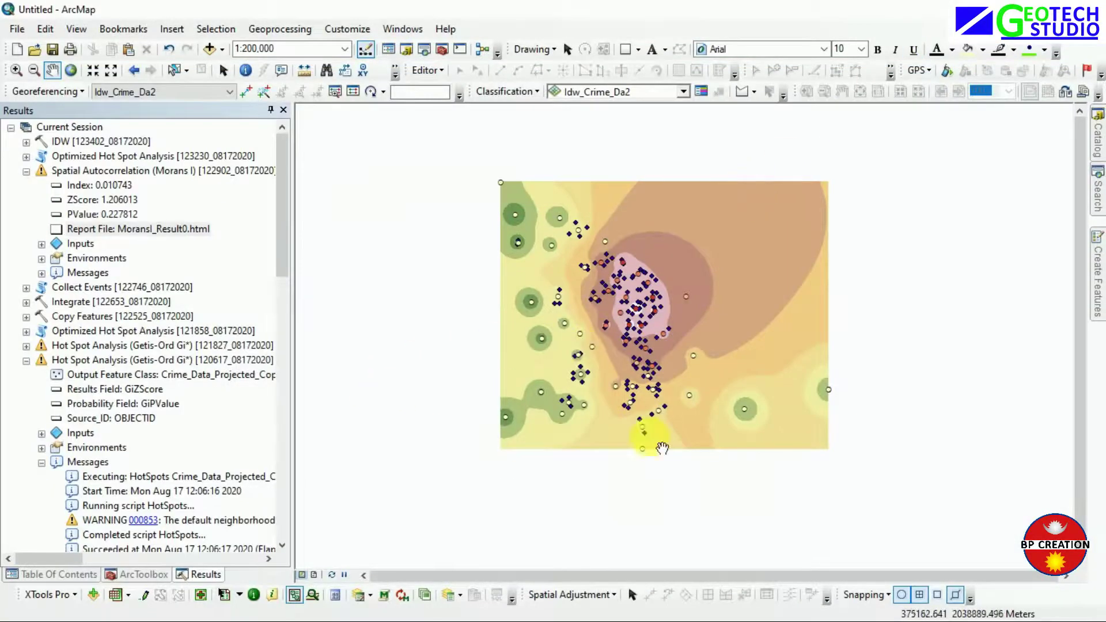